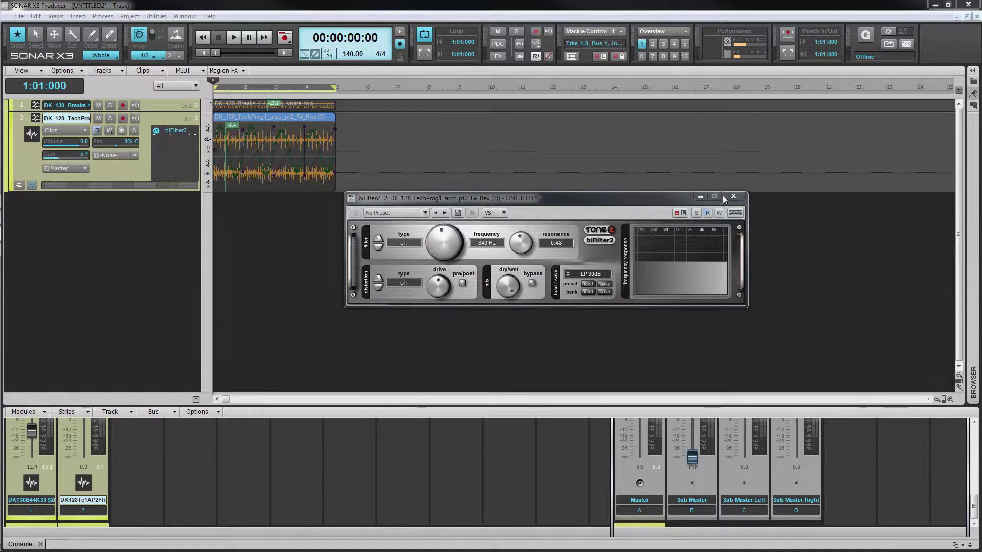
Look through biFilter2's filter type and distortion type lists, leaving distortion off
{"action": "left_click", "coordinate": [562, 198]}
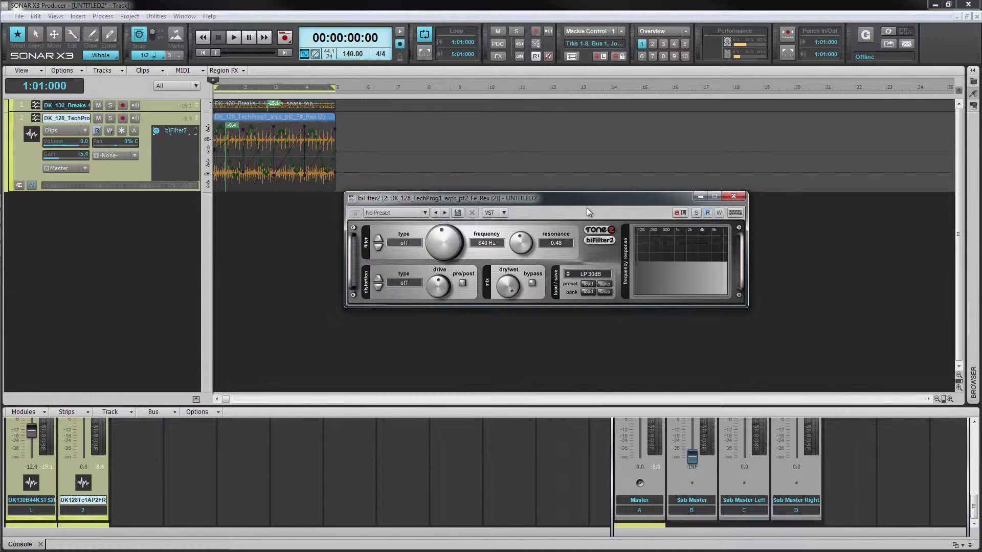
{"action": "left_click", "coordinate": [403, 243]}
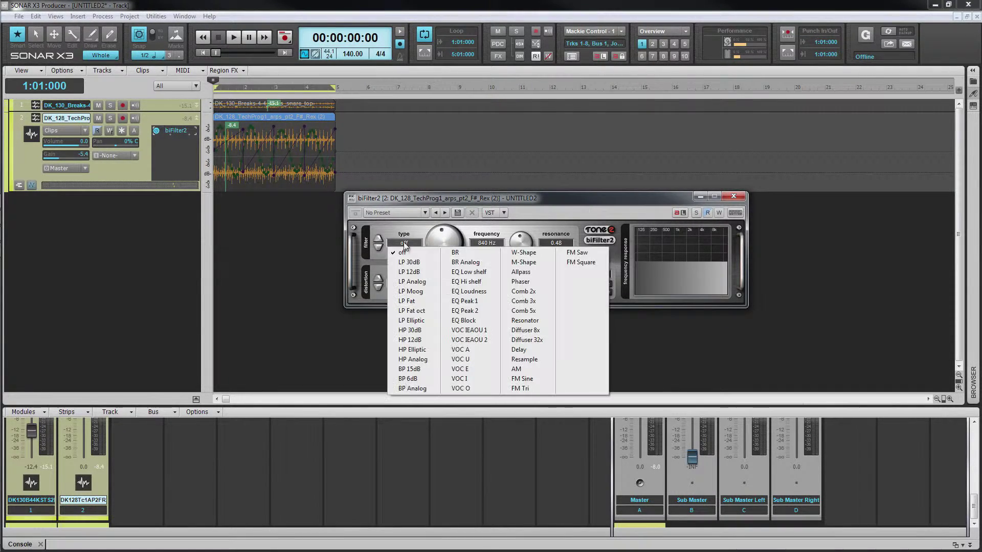
{"action": "left_click", "coordinate": [418, 213]}
{"action": "left_click", "coordinate": [407, 286]}
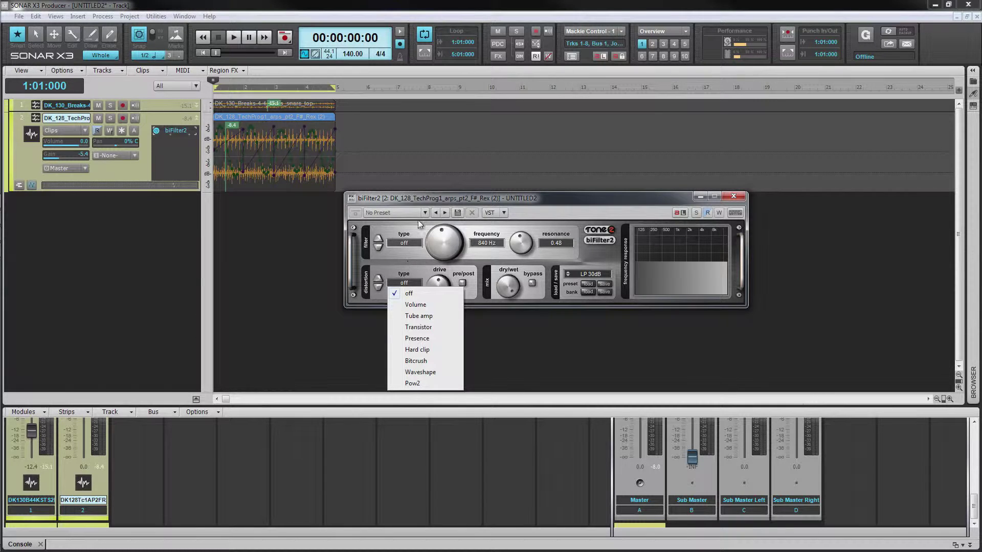
{"action": "left_click", "coordinate": [424, 195]}
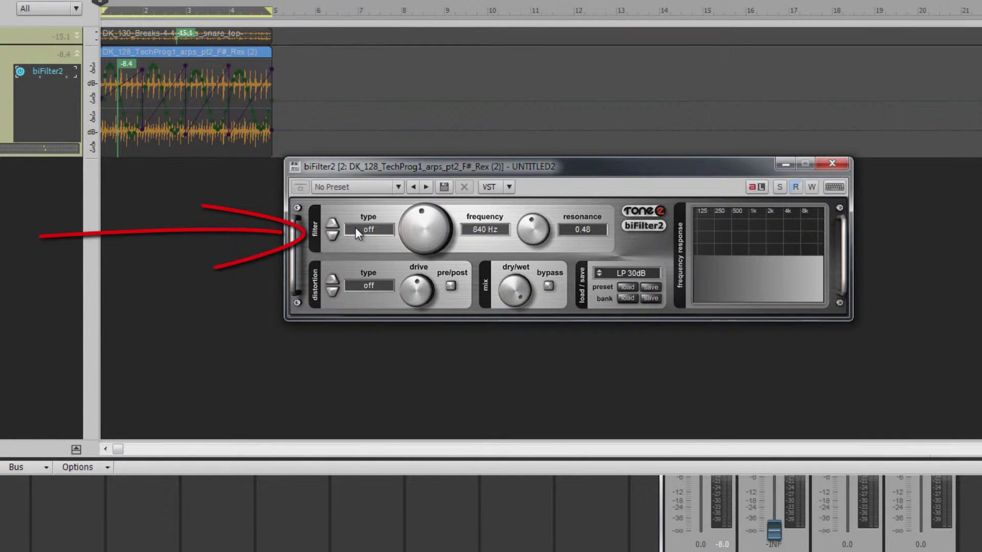
Set the filter to LP Fat with cutoff at 1343 Hz and resonance 0.00
{"action": "left_click", "coordinate": [334, 223]}
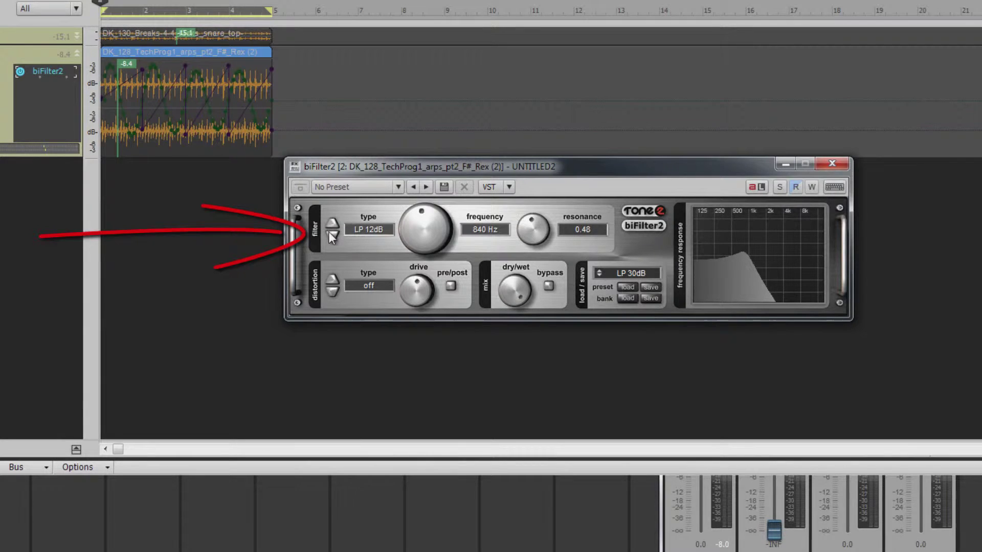
{"action": "left_click", "coordinate": [350, 230]}
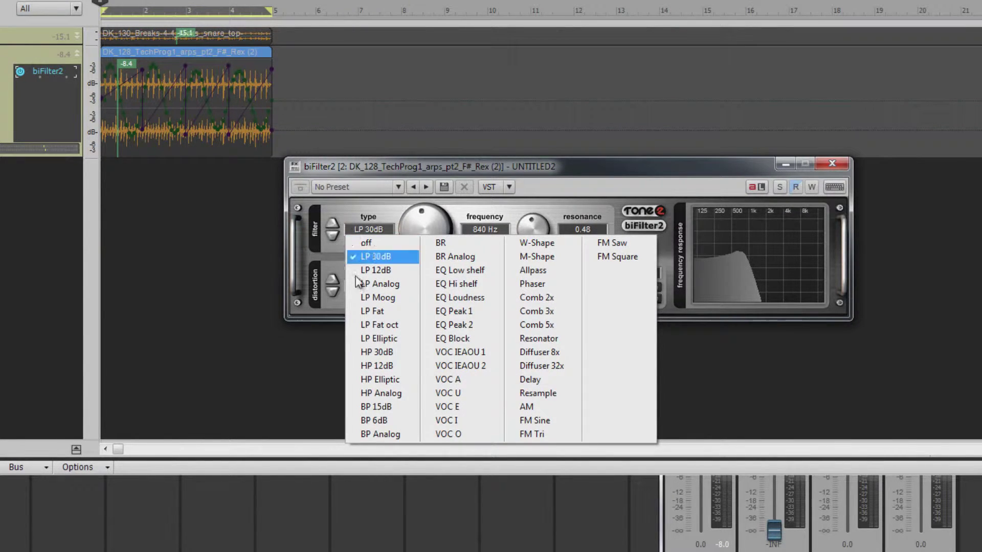
{"action": "left_click", "coordinate": [374, 311]}
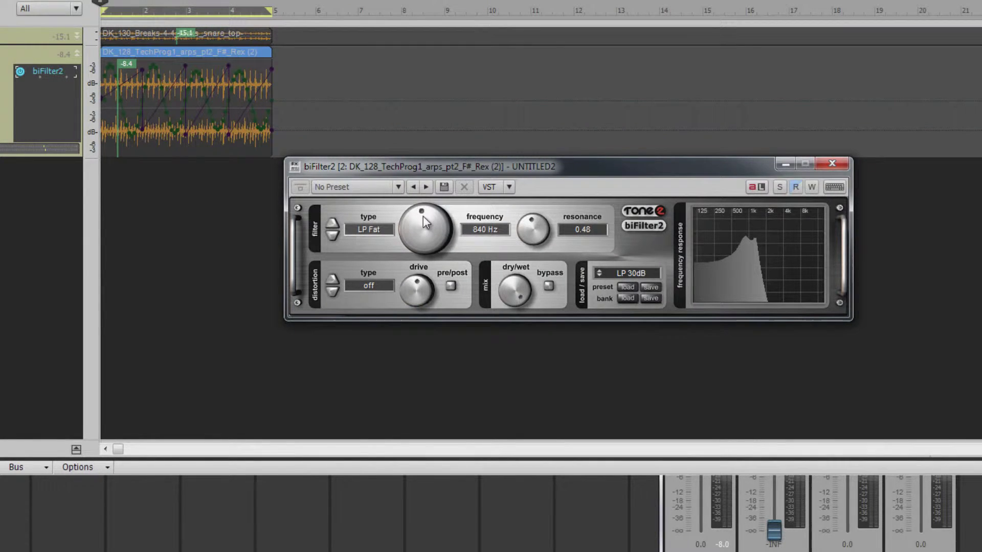
{"action": "mouse_move", "coordinate": [423, 216]}
{"action": "left_mouse_down"}
{"action": "mouse_move", "coordinate": [420, 257]}
{"action": "mouse_move", "coordinate": [429, 170]}
{"action": "mouse_move", "coordinate": [428, 212]}
{"action": "left_mouse_up"}
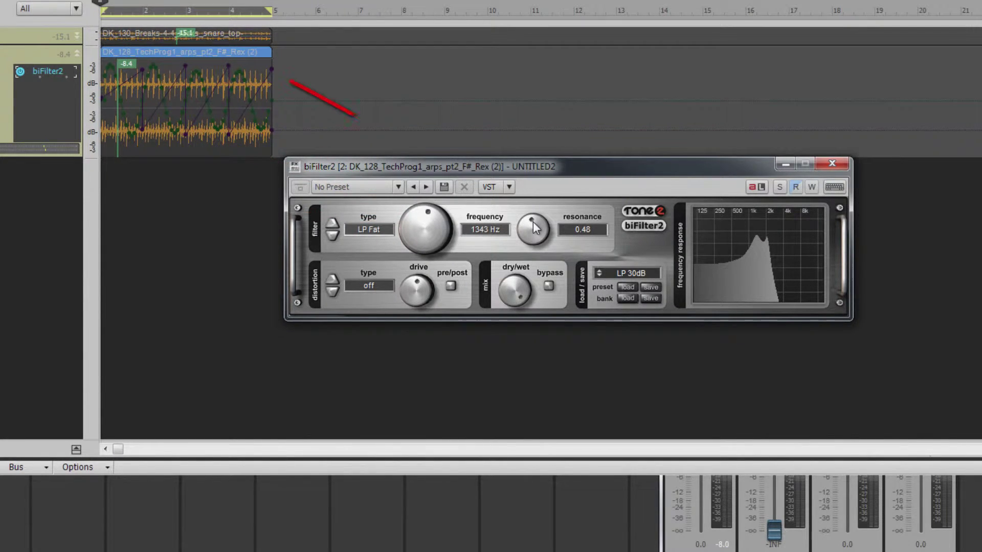
{"action": "left_click_drag", "start_coordinate": [533, 221], "coordinate": [532, 303]}
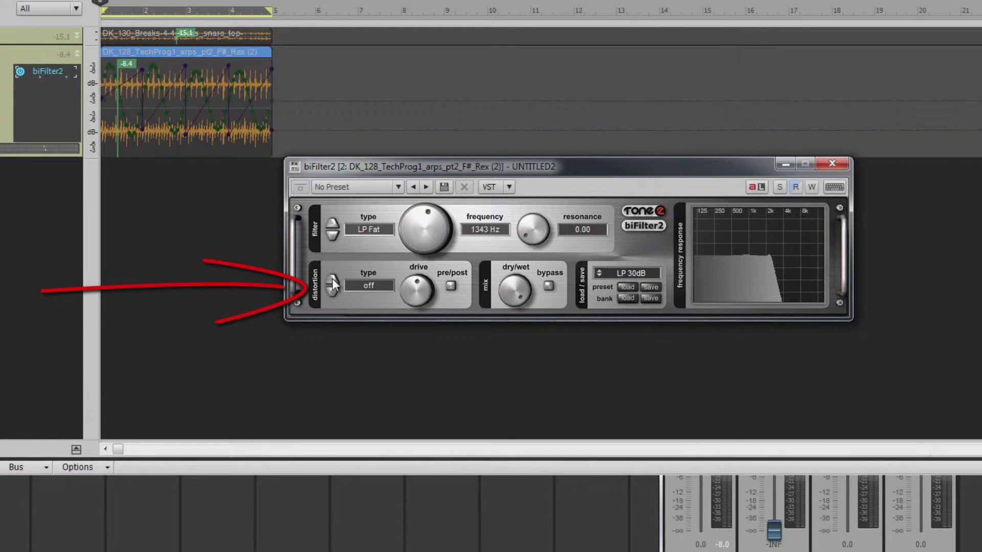
Step the distortion type from Off through Volume to Tube amp
{"action": "left_click", "coordinate": [357, 285]}
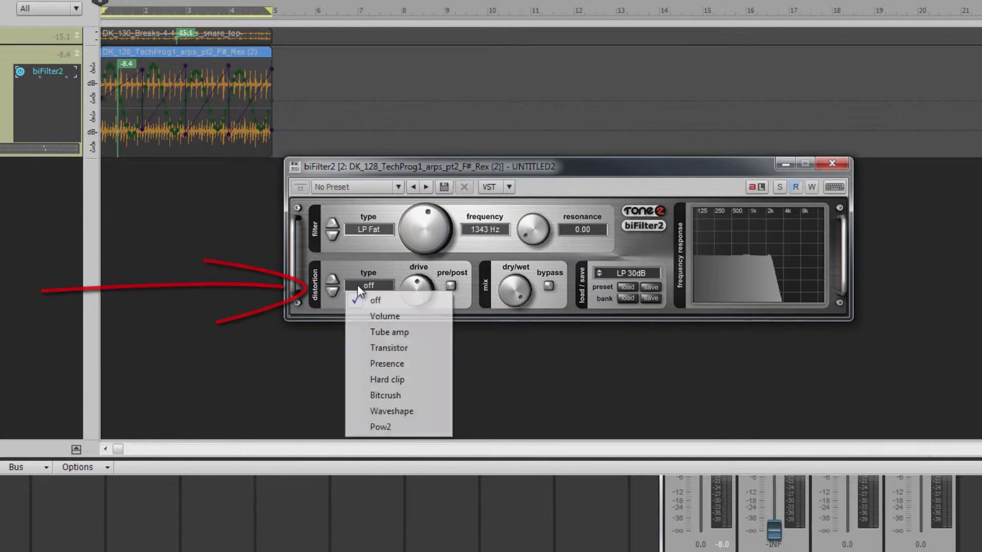
{"action": "left_click", "coordinate": [332, 279]}
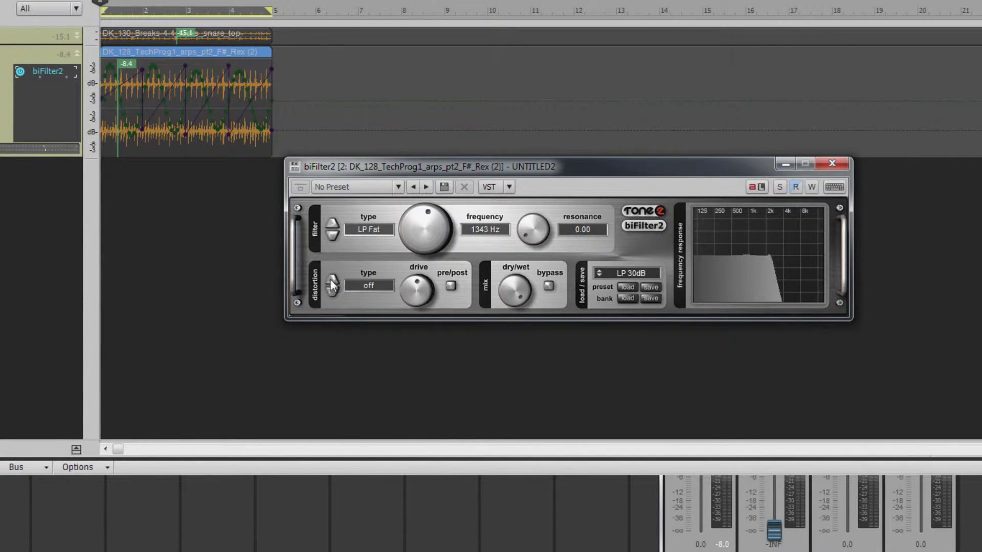
{"action": "left_click", "coordinate": [332, 279]}
{"action": "left_click", "coordinate": [331, 280]}
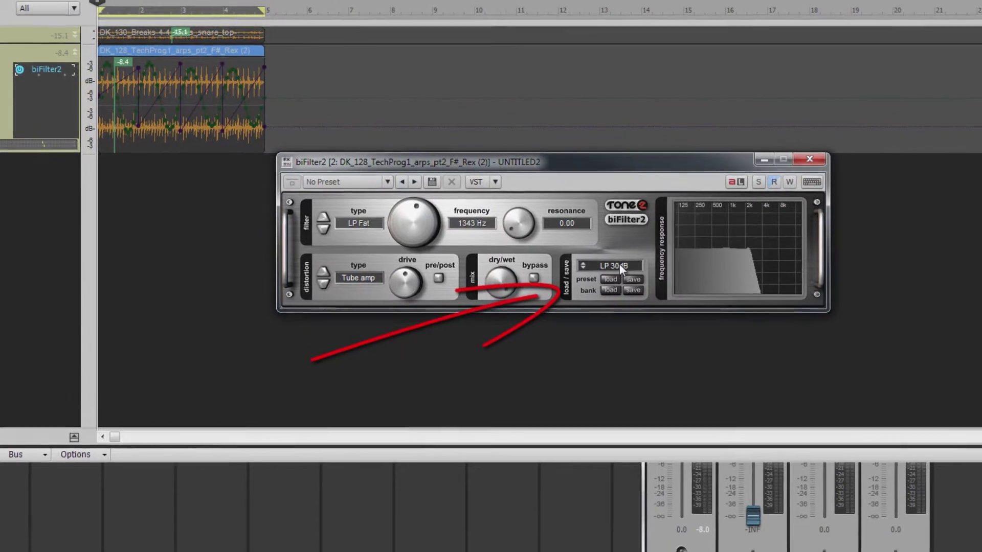
Browse the factory preset list, then open and cancel the preset and bank Load dialogs
{"action": "left_click", "coordinate": [636, 273]}
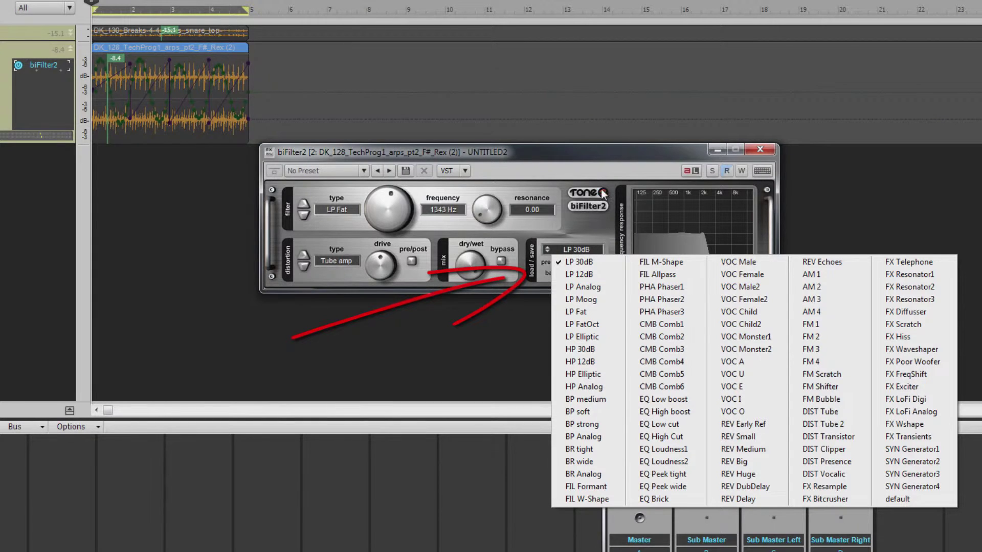
{"action": "left_click", "coordinate": [596, 155]}
{"action": "left_click", "coordinate": [574, 261]}
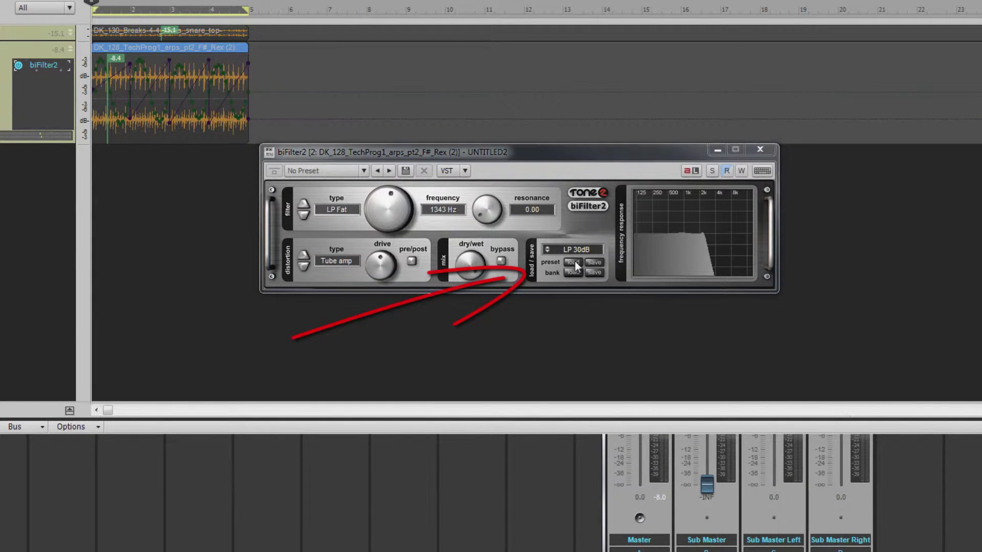
{"action": "left_click", "coordinate": [760, 418]}
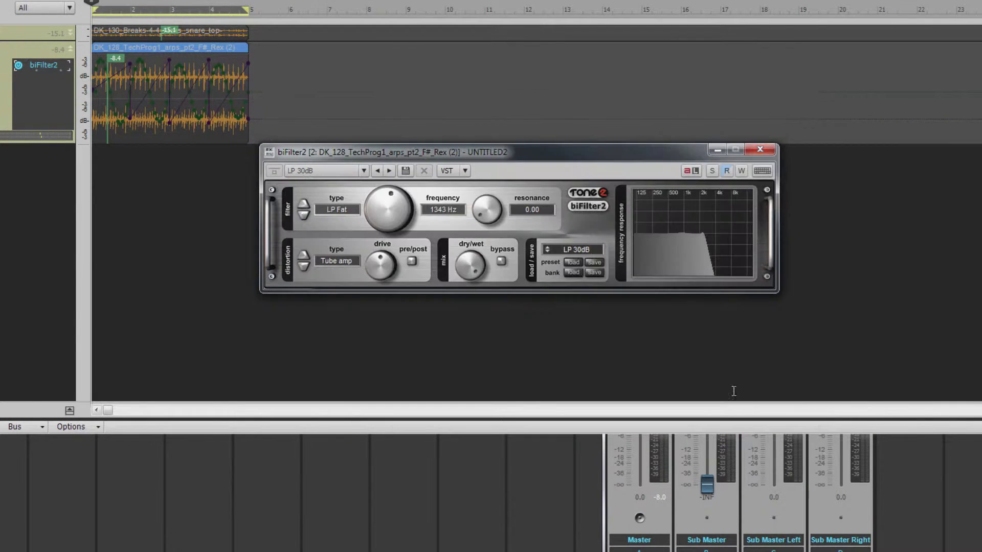
{"action": "left_click", "coordinate": [573, 272]}
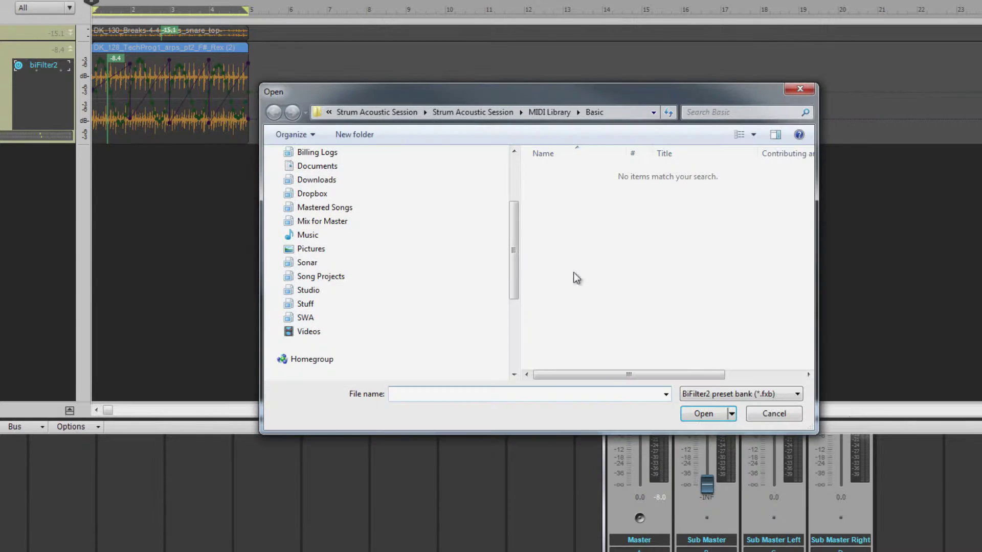
{"action": "left_click", "coordinate": [763, 413]}
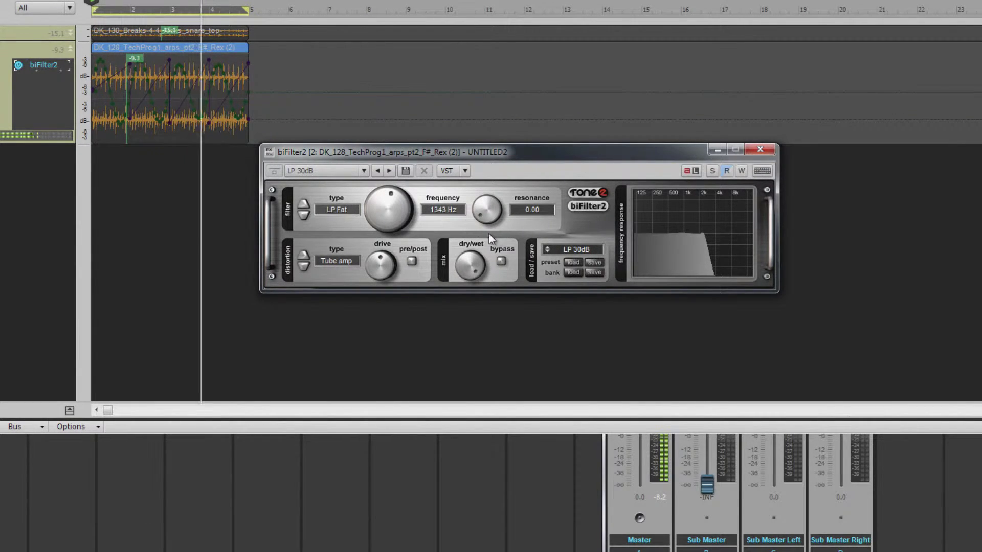
Audition LP 30dB with cutoff sweeps, then switch to LP 12dB at 2763 Hz
{"action": "left_click", "coordinate": [329, 211]}
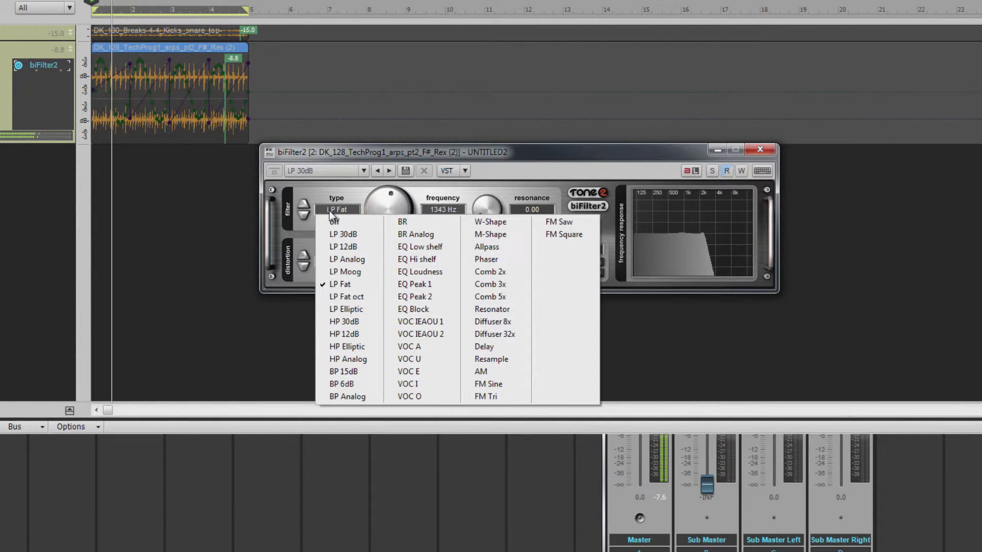
{"action": "left_click", "coordinate": [346, 234]}
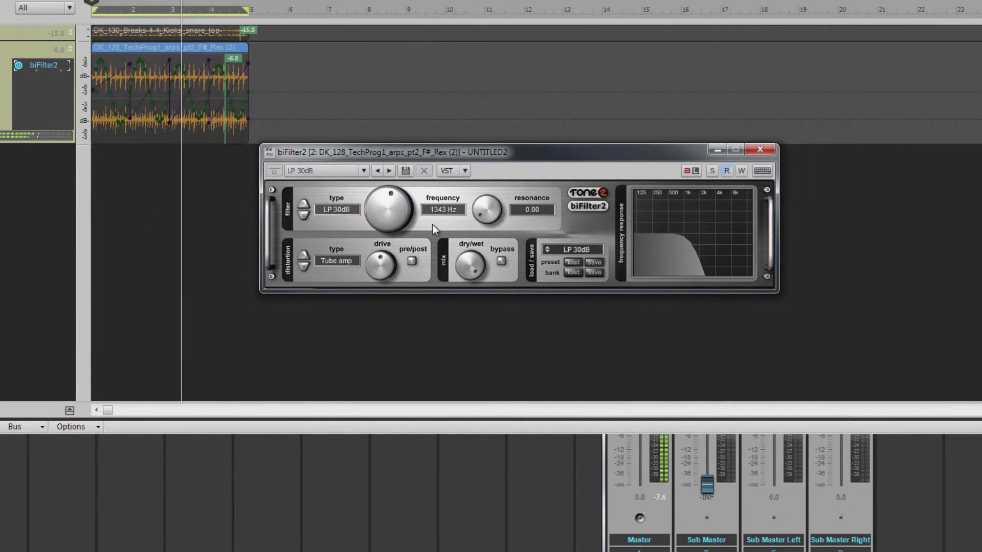
{"action": "mouse_move", "coordinate": [385, 196]}
{"action": "left_mouse_down"}
{"action": "mouse_move", "coordinate": [382, 240]}
{"action": "mouse_move", "coordinate": [392, 180]}
{"action": "left_mouse_up"}
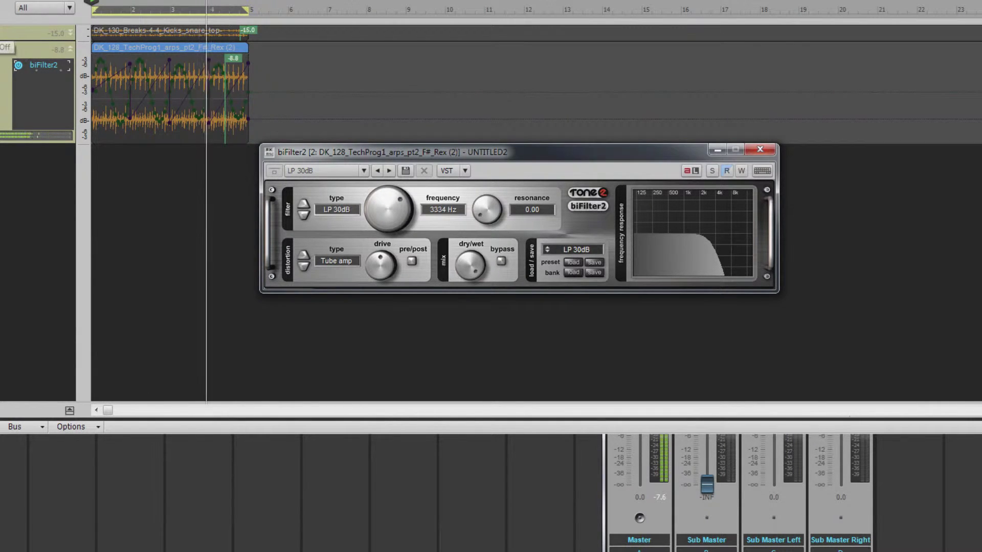
{"action": "mouse_move", "coordinate": [381, 204]}
{"action": "left_mouse_down"}
{"action": "mouse_move", "coordinate": [388, 197]}
{"action": "mouse_move", "coordinate": [383, 272]}
{"action": "mouse_move", "coordinate": [387, 214]}
{"action": "left_mouse_up"}
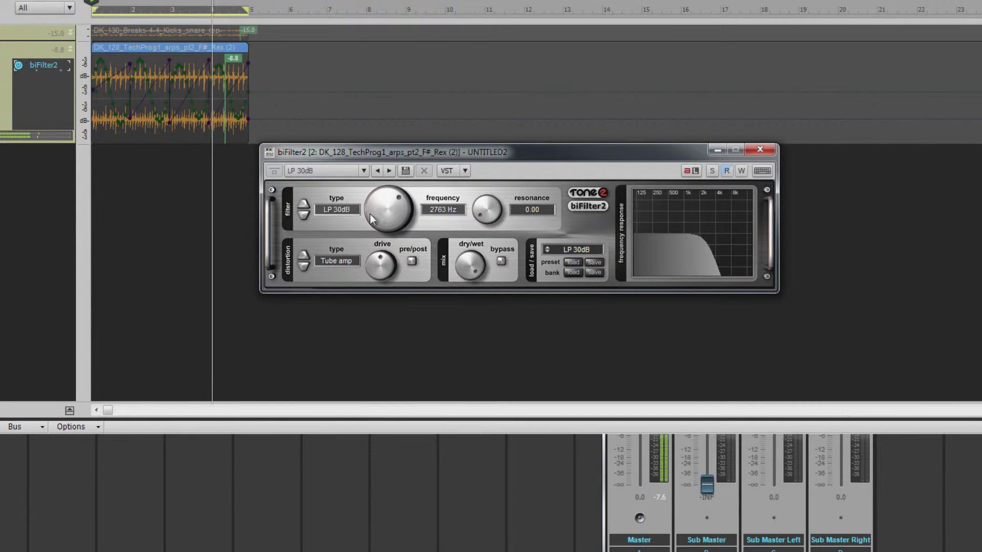
{"action": "left_click", "coordinate": [321, 209]}
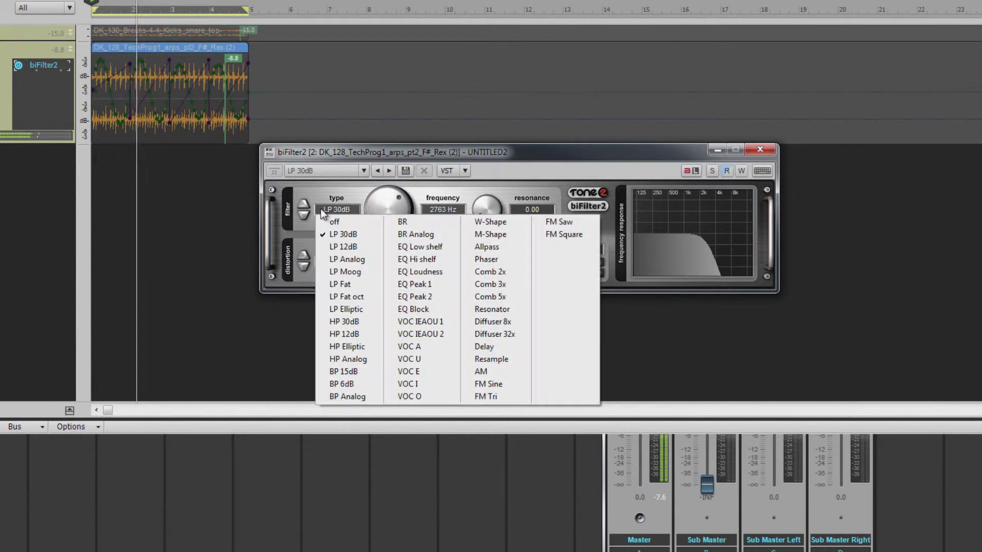
{"action": "left_click", "coordinate": [342, 247]}
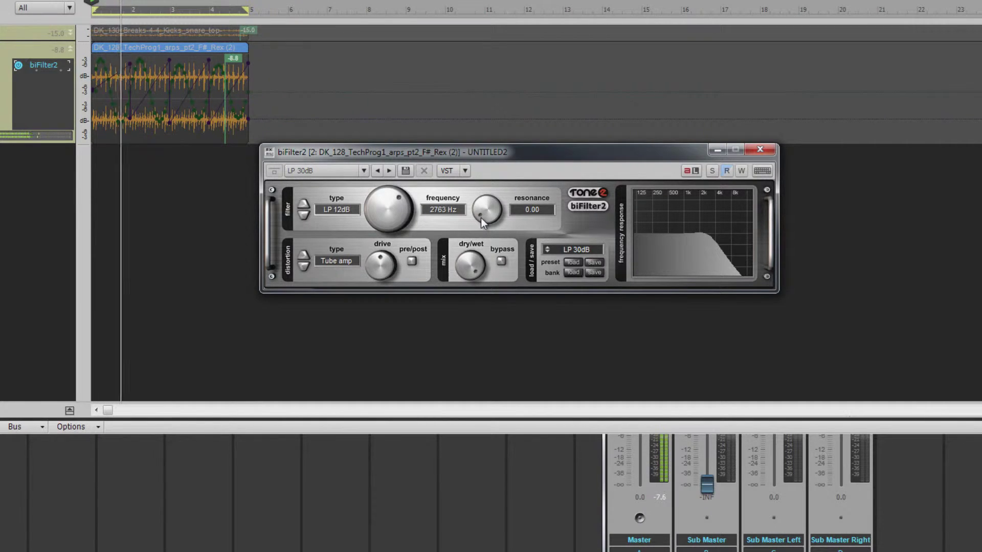
Sweep resonance and cutoff, then try the LP Analog filter type with resonance turned down
{"action": "mouse_move", "coordinate": [481, 218]}
{"action": "left_mouse_down"}
{"action": "mouse_move", "coordinate": [473, 162]}
{"action": "mouse_move", "coordinate": [485, 73]}
{"action": "left_mouse_up"}
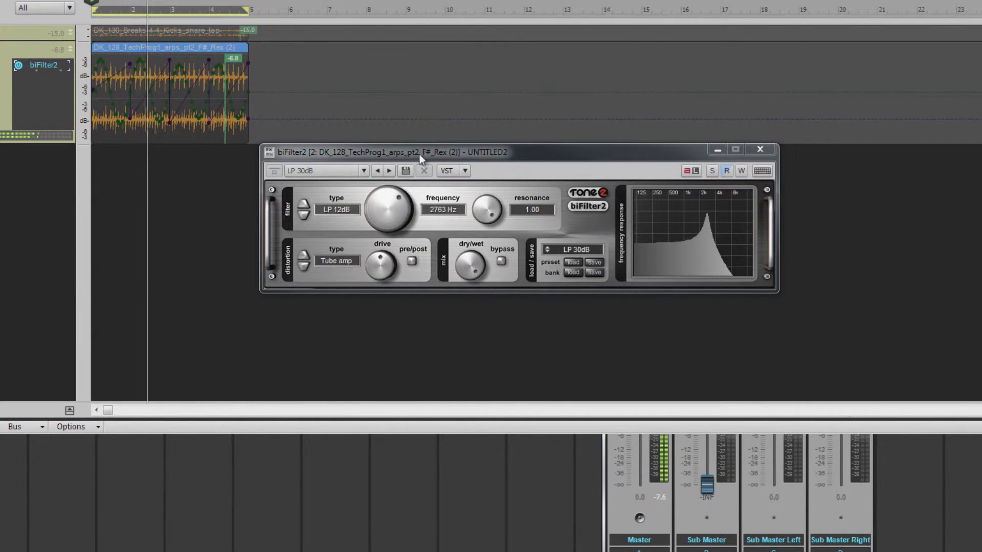
{"action": "left_click_drag", "start_coordinate": [381, 198], "coordinate": [358, 211]}
{"action": "left_click", "coordinate": [332, 210]}
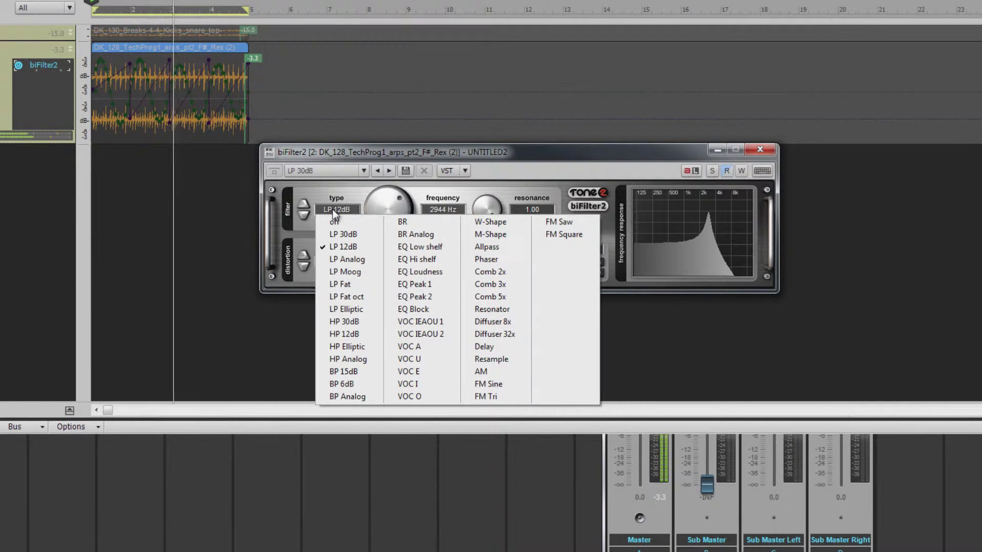
{"action": "left_click", "coordinate": [335, 259]}
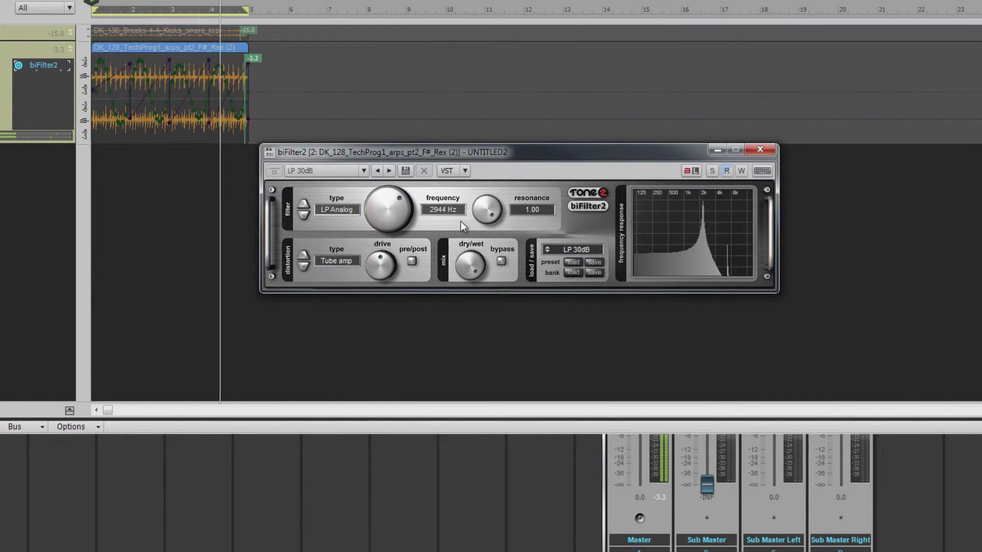
{"action": "left_click_drag", "start_coordinate": [485, 206], "coordinate": [481, 293]}
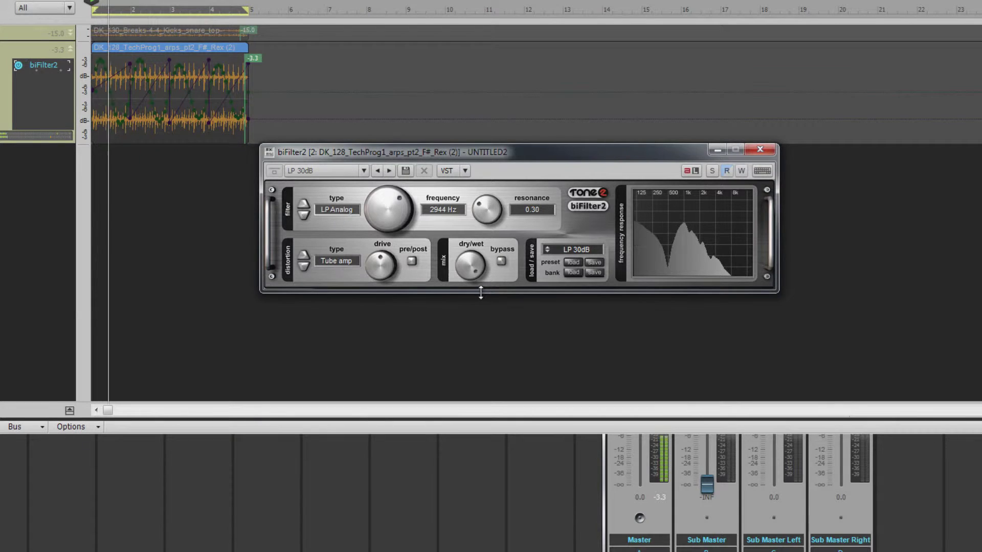
{"action": "mouse_move", "coordinate": [380, 202]}
{"action": "left_mouse_down"}
{"action": "mouse_move", "coordinate": [378, 211]}
{"action": "mouse_move", "coordinate": [385, 192]}
{"action": "left_mouse_up"}
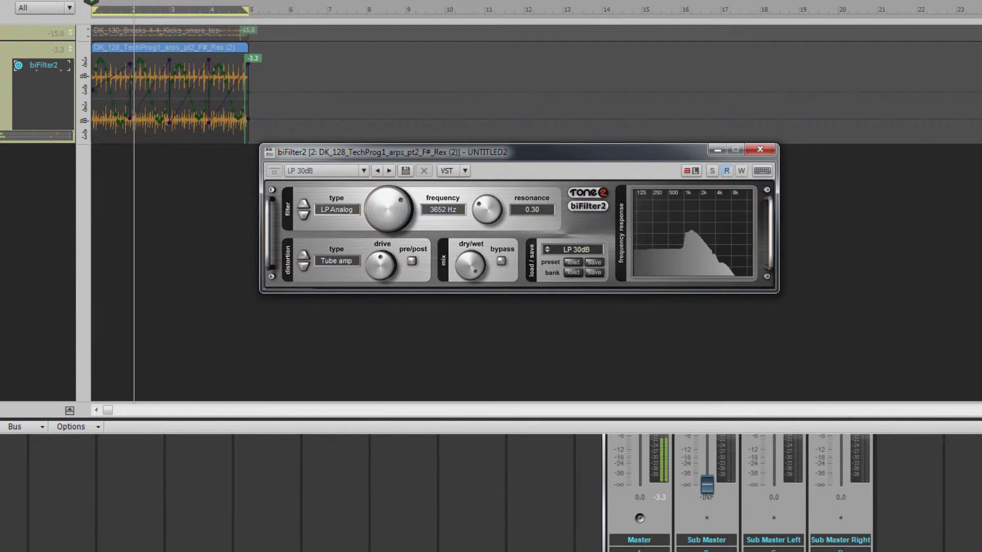
Switch back to LP Fat with cutoff at 4995 Hz and resonance 0.13
{"action": "left_click", "coordinate": [353, 211]}
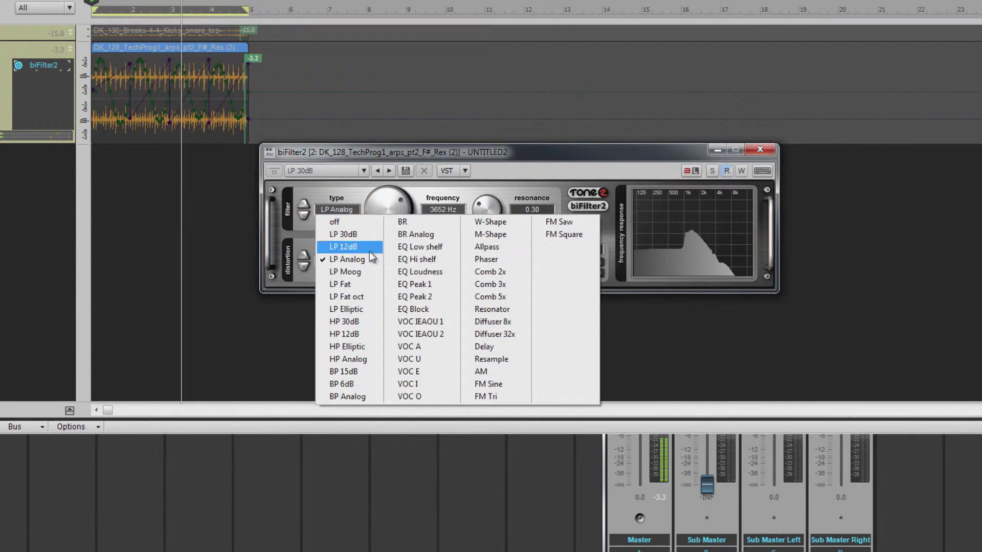
{"action": "left_click", "coordinate": [360, 285]}
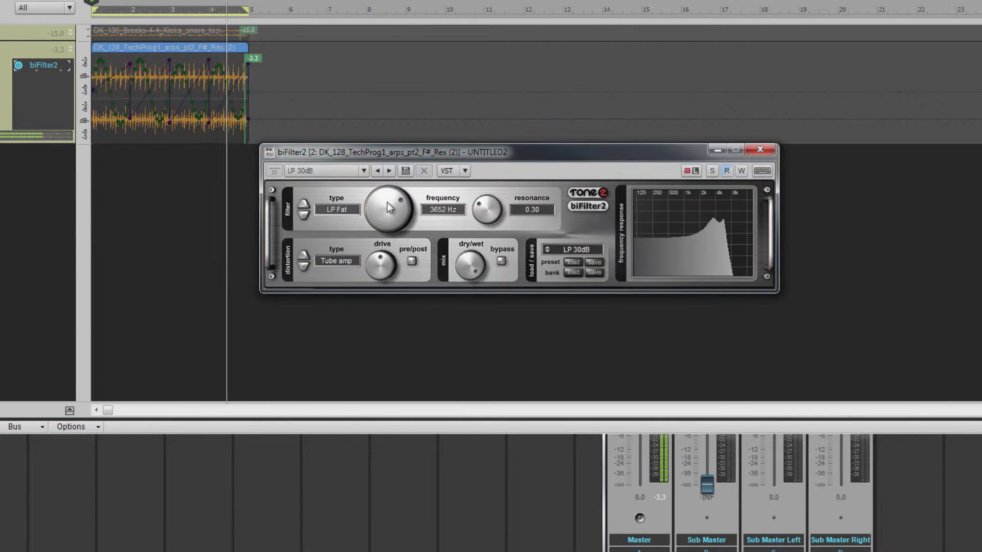
{"action": "left_click_drag", "start_coordinate": [388, 201], "coordinate": [475, 228]}
{"action": "mouse_move", "coordinate": [393, 207]}
{"action": "left_mouse_down"}
{"action": "mouse_move", "coordinate": [389, 231]}
{"action": "mouse_move", "coordinate": [393, 193]}
{"action": "left_mouse_up"}
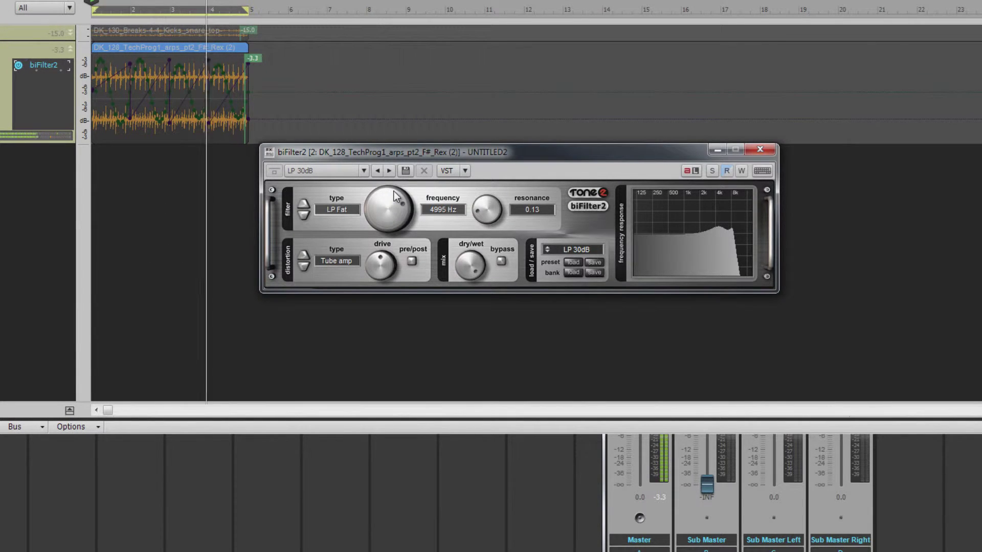
Try HP 30dB with resonance 0.00 and cutoff lowered from 598 Hz to about 187 Hz
{"action": "left_click", "coordinate": [337, 209]}
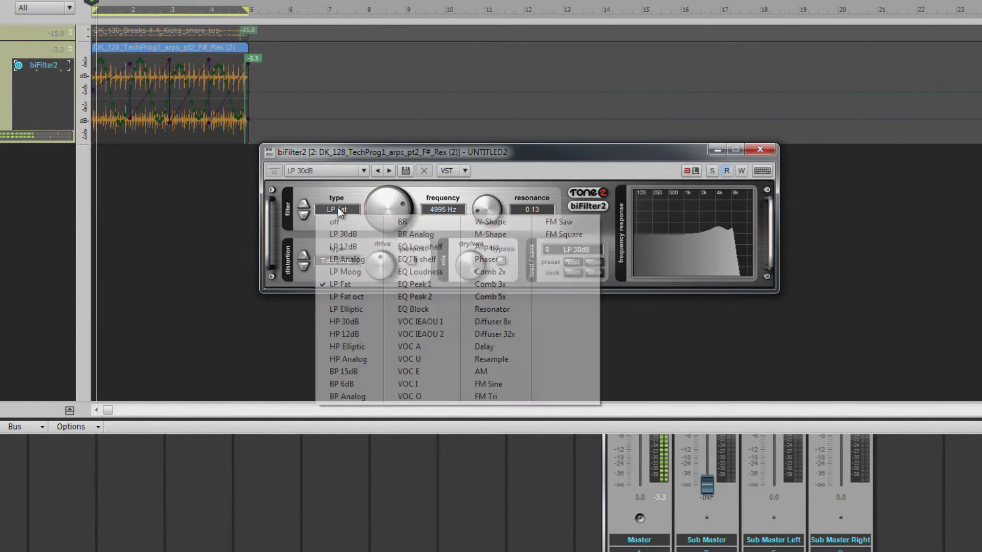
{"action": "left_click", "coordinate": [343, 321]}
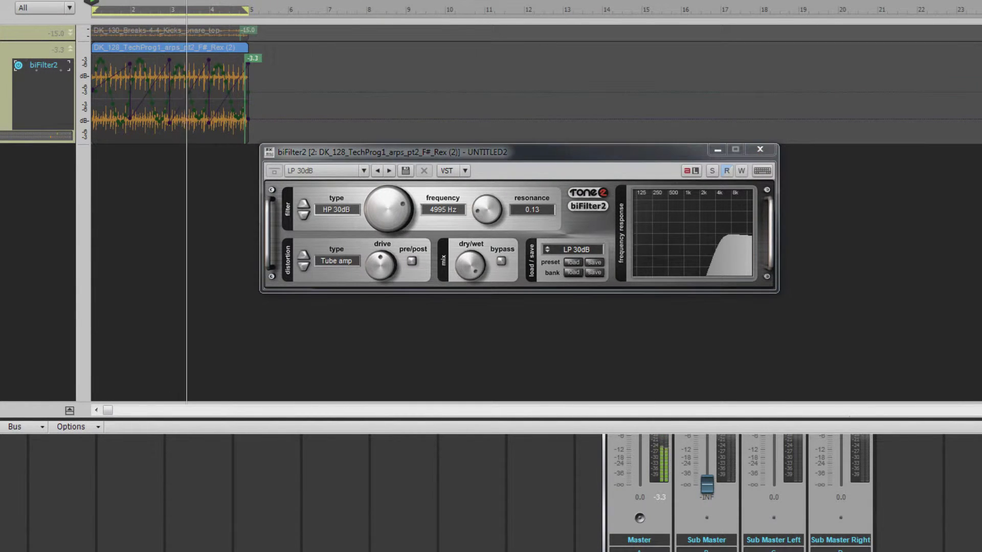
{"action": "left_click_drag", "start_coordinate": [374, 204], "coordinate": [372, 251]}
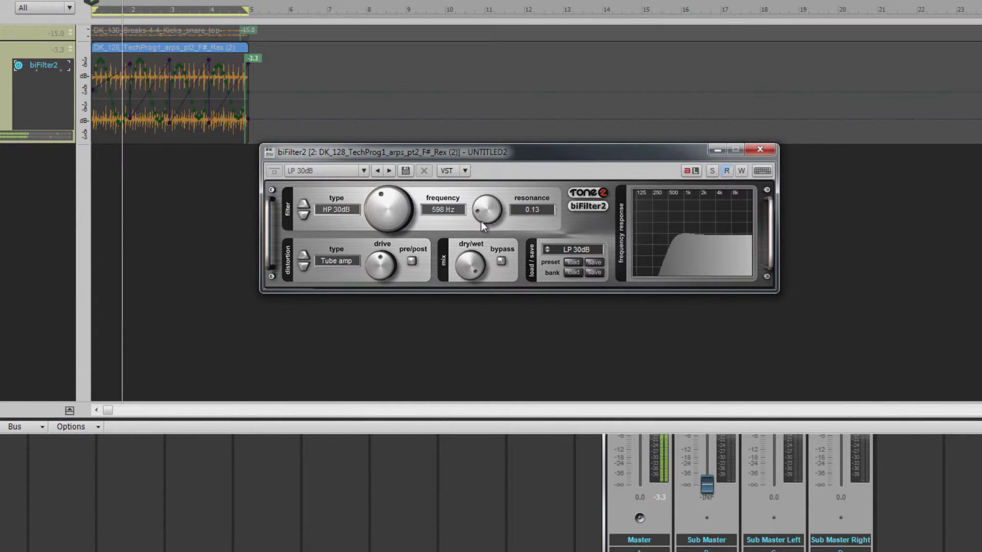
{"action": "left_click_drag", "start_coordinate": [484, 217], "coordinate": [480, 239]}
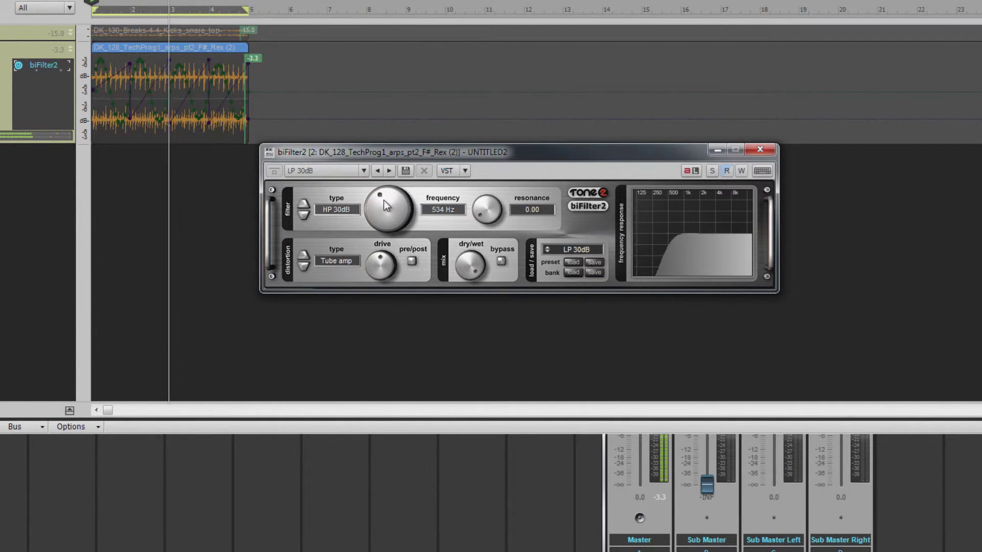
{"action": "left_click_drag", "start_coordinate": [384, 200], "coordinate": [384, 219]}
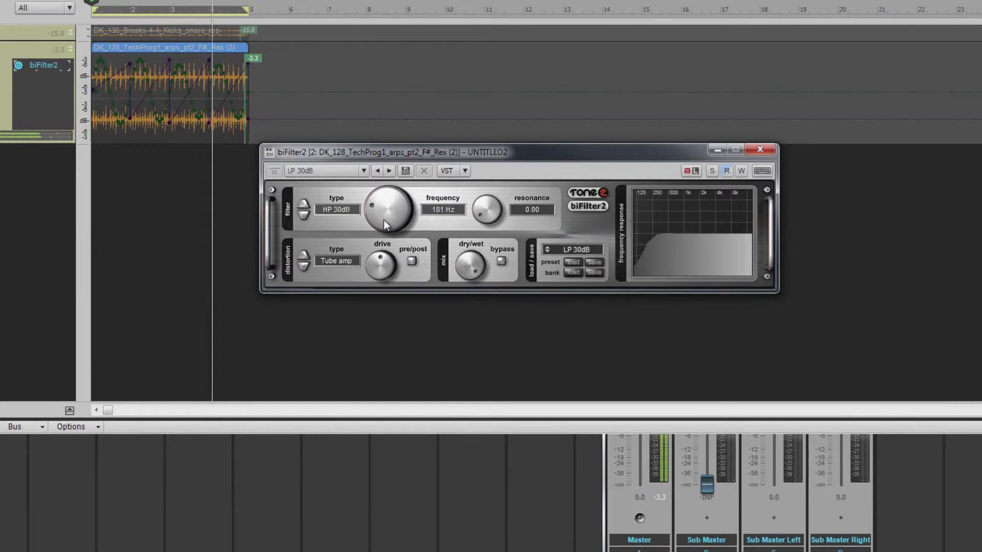
Switch to HP 12dB, raise resonance and sweep cutoff toward 1623 Hz
{"action": "left_click", "coordinate": [346, 209]}
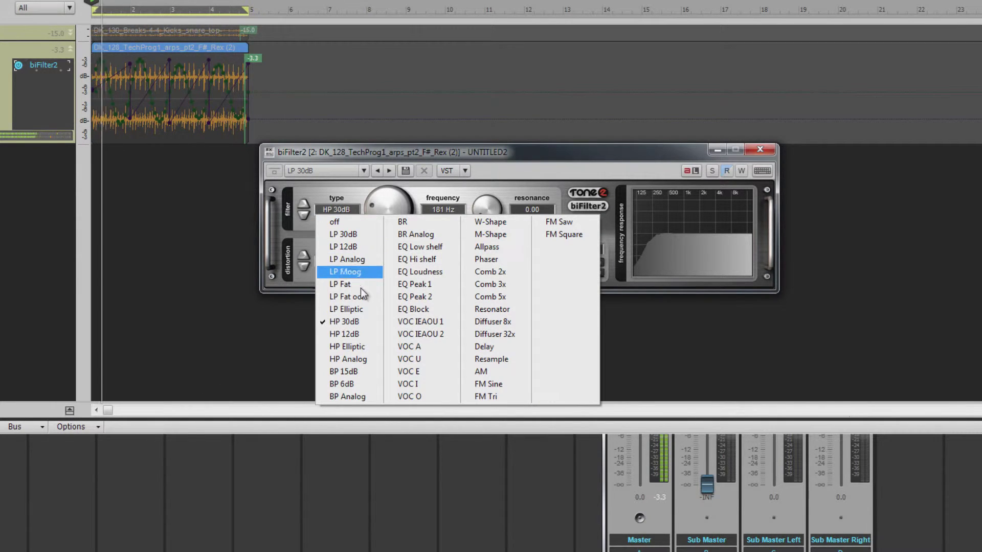
{"action": "left_click", "coordinate": [353, 334]}
{"action": "left_click_drag", "start_coordinate": [478, 214], "coordinate": [483, 96]}
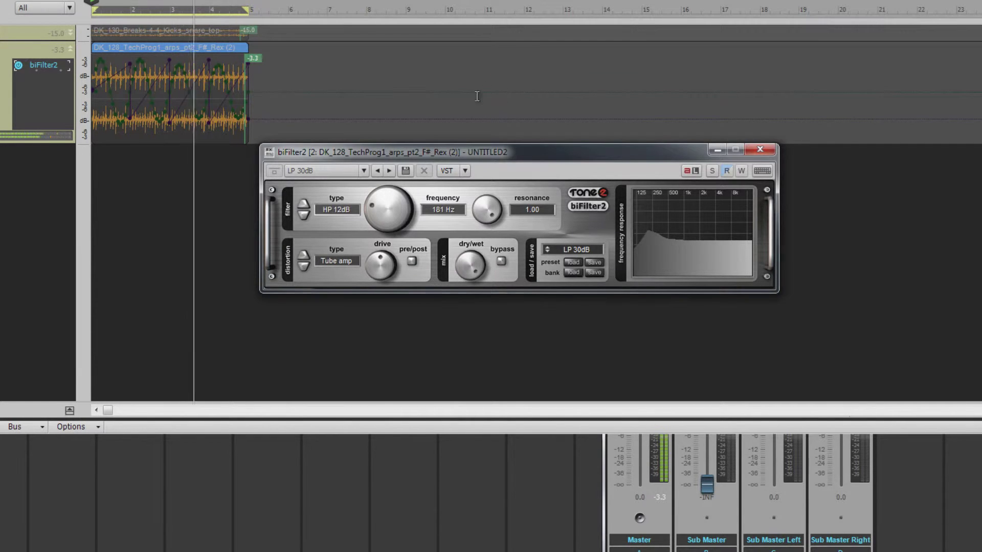
{"action": "mouse_move", "coordinate": [380, 210]}
{"action": "left_mouse_down"}
{"action": "mouse_move", "coordinate": [391, 169]}
{"action": "mouse_move", "coordinate": [392, 220]}
{"action": "mouse_move", "coordinate": [403, 151]}
{"action": "mouse_move", "coordinate": [394, 228]}
{"action": "mouse_move", "coordinate": [374, 224]}
{"action": "left_mouse_up"}
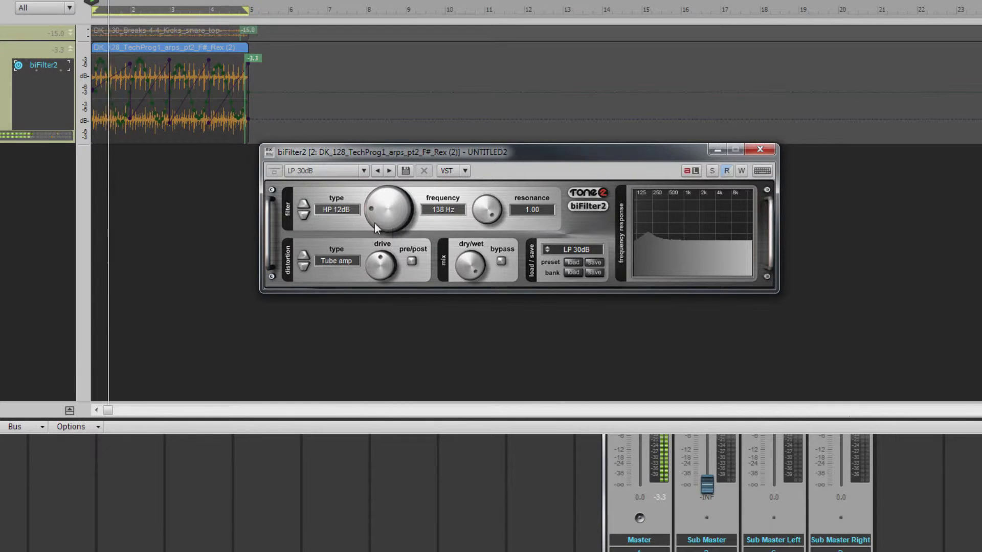
Switch to HP Analog with resonance 0.36 and cutoff at 396 Hz
{"action": "left_click", "coordinate": [337, 212]}
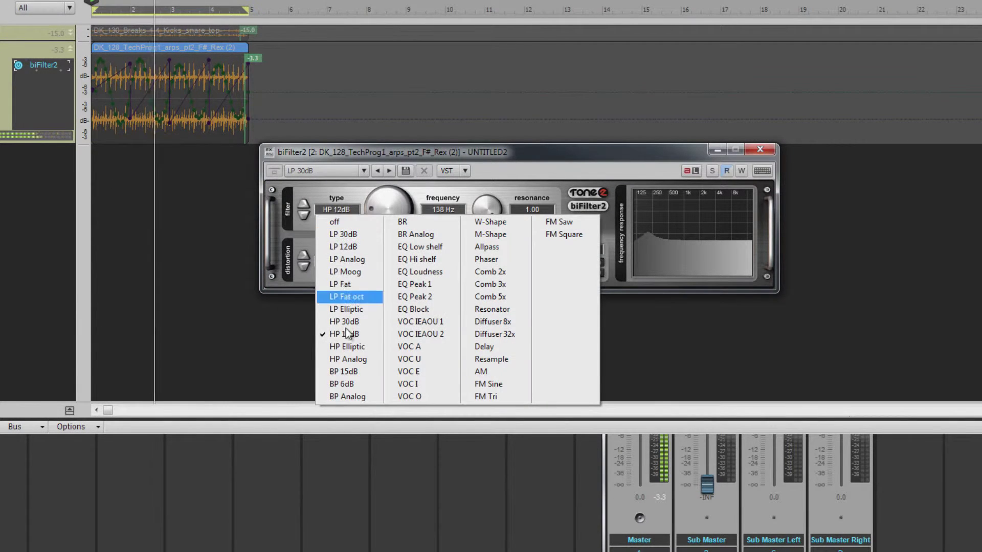
{"action": "left_click", "coordinate": [348, 359]}
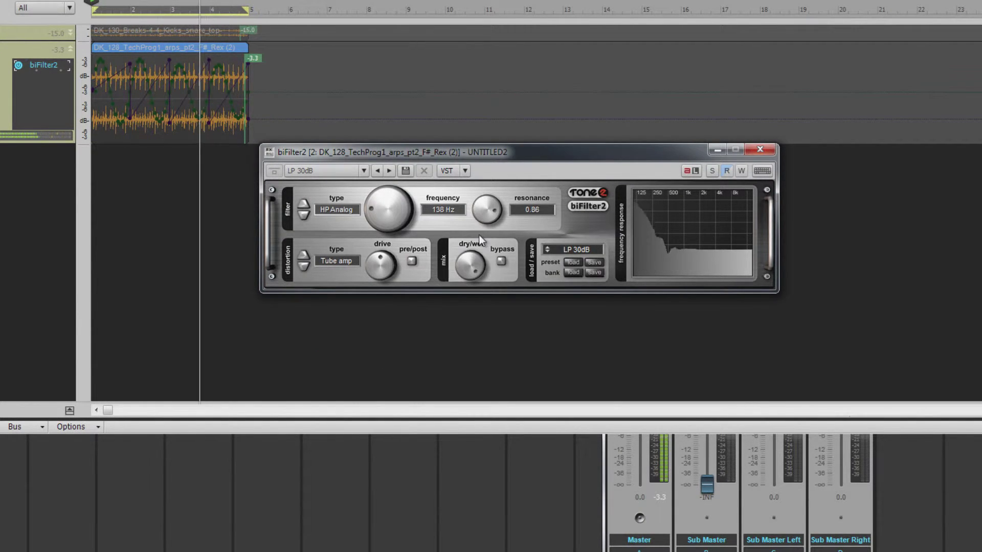
{"action": "left_click_drag", "start_coordinate": [485, 217], "coordinate": [487, 269]}
{"action": "mouse_move", "coordinate": [379, 209]}
{"action": "left_mouse_down"}
{"action": "mouse_move", "coordinate": [381, 172]}
{"action": "mouse_move", "coordinate": [383, 194]}
{"action": "left_mouse_up"}
{"action": "left_click", "coordinate": [350, 208]}
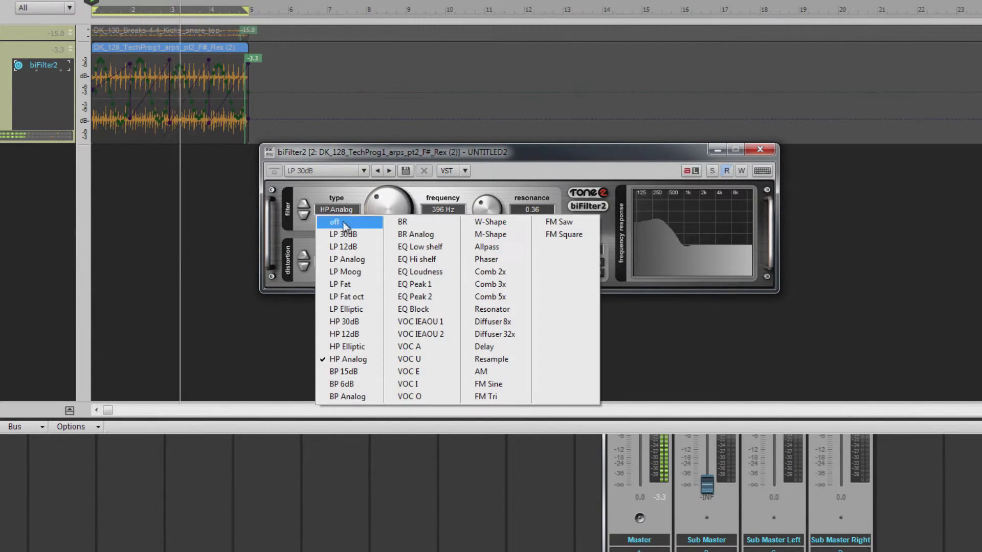
Try BP 15dB band-pass at 1343 Hz with resonance 0.30
{"action": "left_click", "coordinate": [347, 372]}
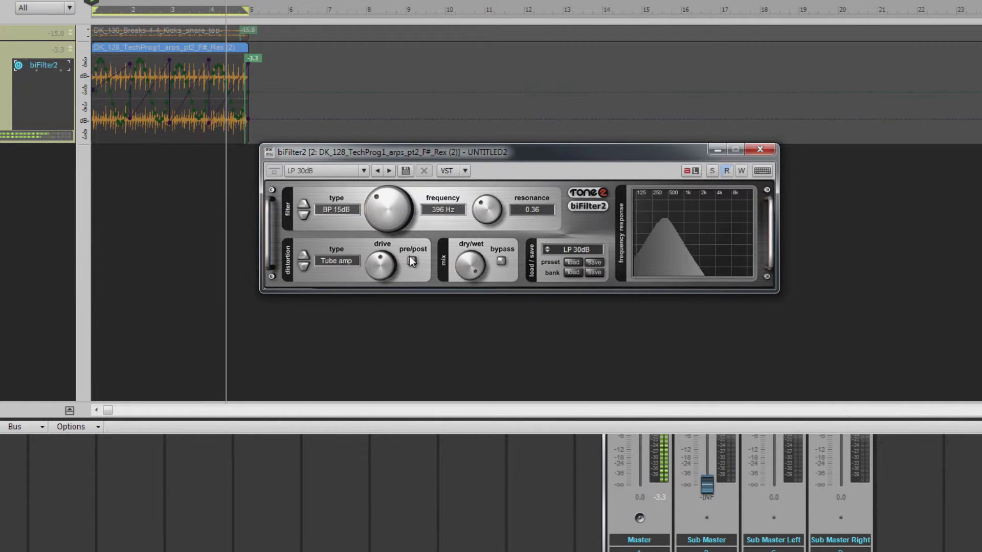
{"action": "left_click_drag", "start_coordinate": [383, 206], "coordinate": [391, 189]}
{"action": "left_click_drag", "start_coordinate": [487, 199], "coordinate": [482, 215]}
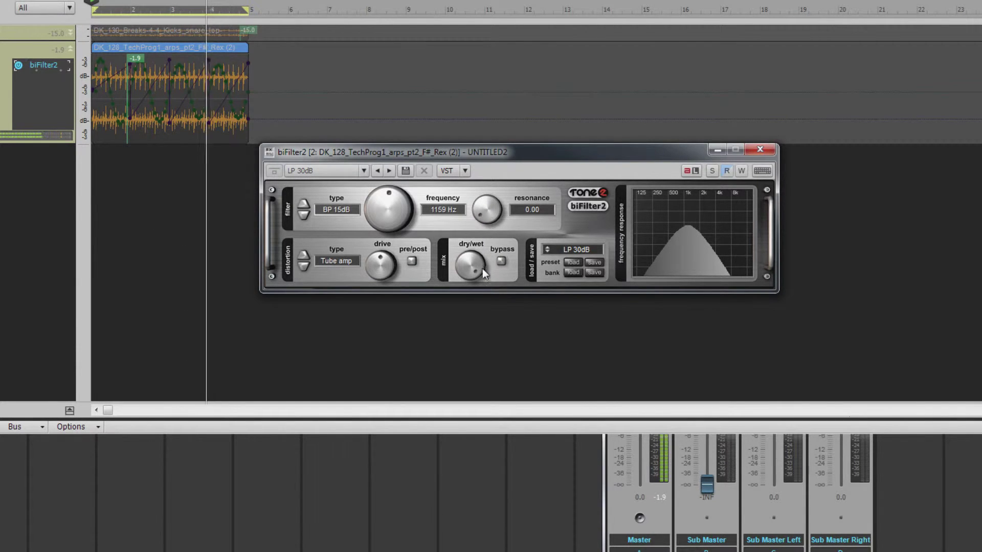
{"action": "left_click_drag", "start_coordinate": [383, 207], "coordinate": [392, 225]}
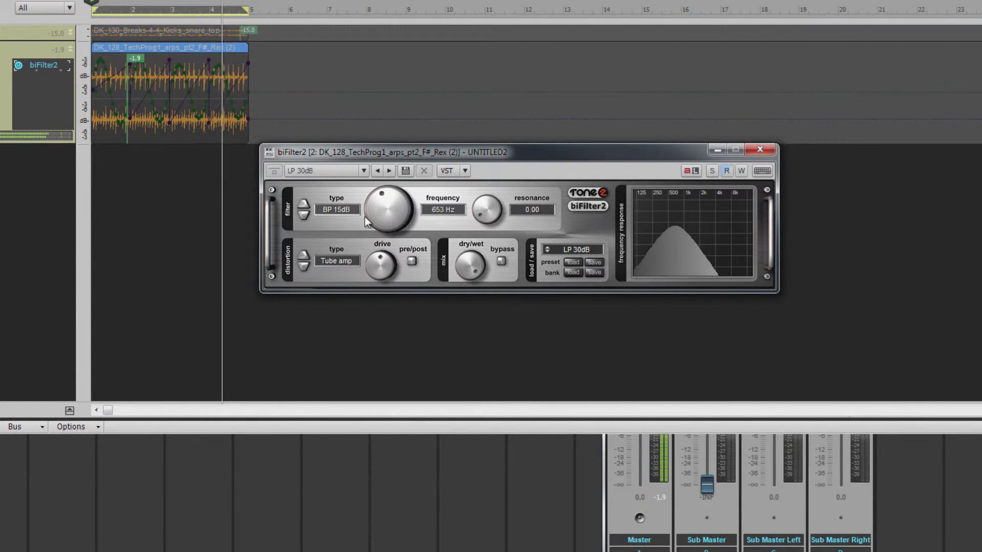
Switch to BP 6dB, sharpen the resonance and sweep the frequency up to 6440 Hz
{"action": "left_click", "coordinate": [324, 206]}
{"action": "left_click", "coordinate": [348, 383]}
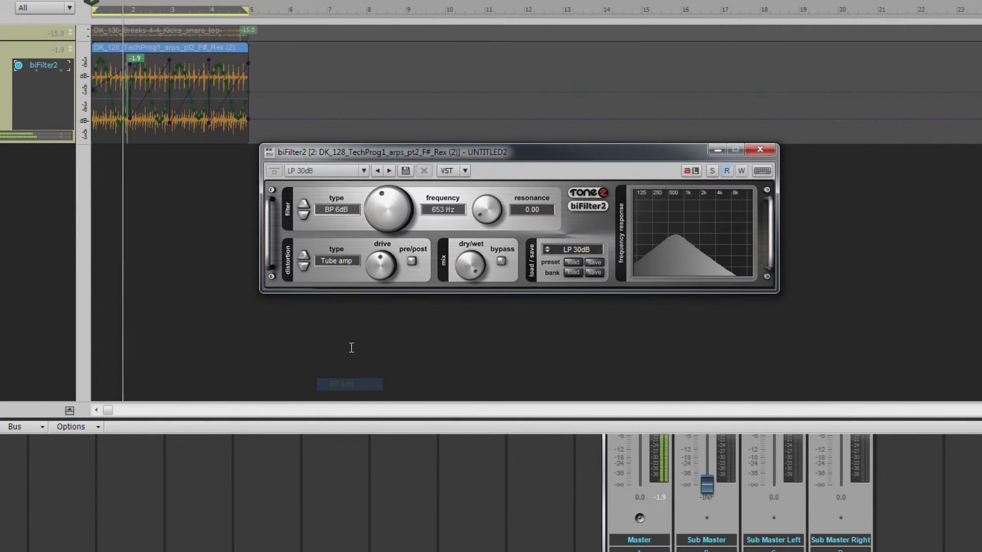
{"action": "left_click_drag", "start_coordinate": [482, 216], "coordinate": [487, 105]}
{"action": "left_click", "coordinate": [416, 113]}
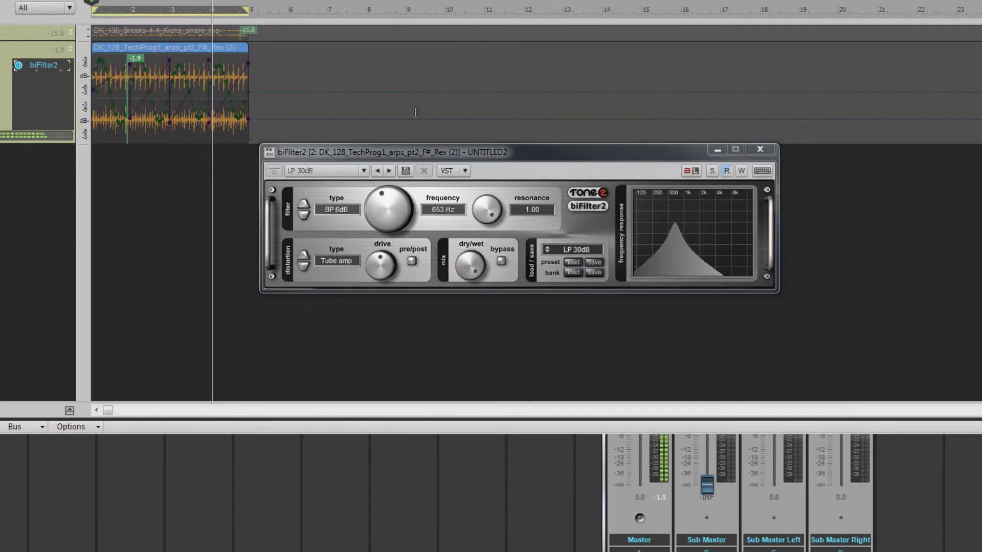
{"action": "mouse_move", "coordinate": [384, 220]}
{"action": "left_mouse_down"}
{"action": "mouse_move", "coordinate": [390, 180]}
{"action": "mouse_move", "coordinate": [379, 216]}
{"action": "left_mouse_up"}
Switch to the BR notch filter, widening the notch and sweeping its frequency
{"action": "left_click", "coordinate": [342, 211]}
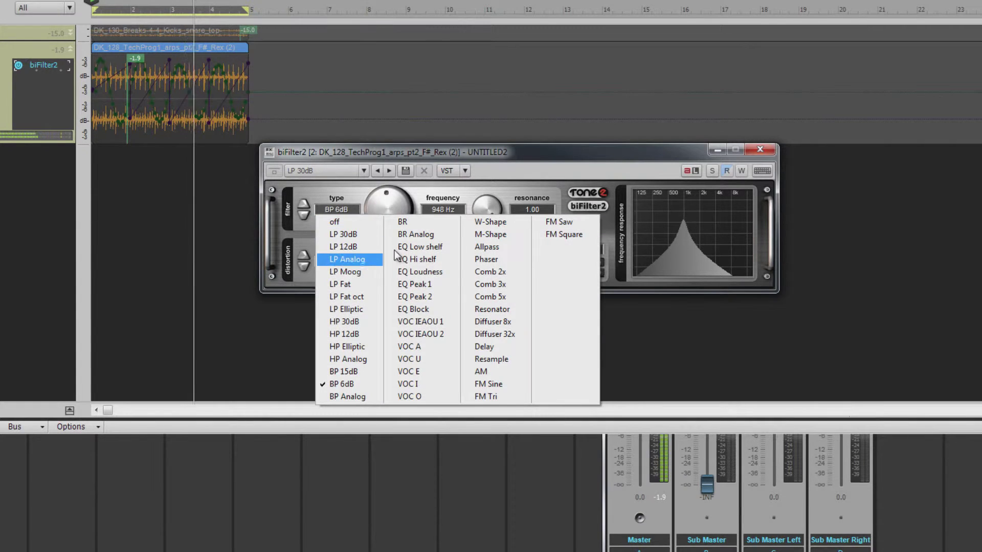
{"action": "left_click", "coordinate": [402, 223]}
{"action": "mouse_move", "coordinate": [493, 211]}
{"action": "left_mouse_down"}
{"action": "mouse_move", "coordinate": [480, 301]}
{"action": "mouse_move", "coordinate": [480, 224]}
{"action": "left_mouse_up"}
{"action": "left_click_drag", "start_coordinate": [404, 205], "coordinate": [372, 223]}
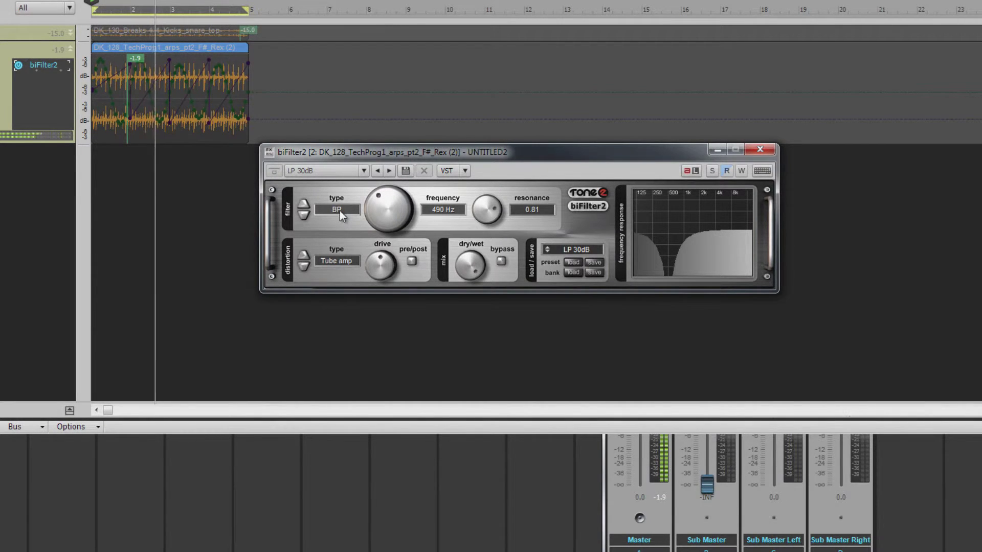
{"action": "left_click", "coordinate": [338, 209]}
Try EQ Low shelf with resonance 0.52 and frequency raised to 1674 Hz
{"action": "left_click", "coordinate": [411, 246]}
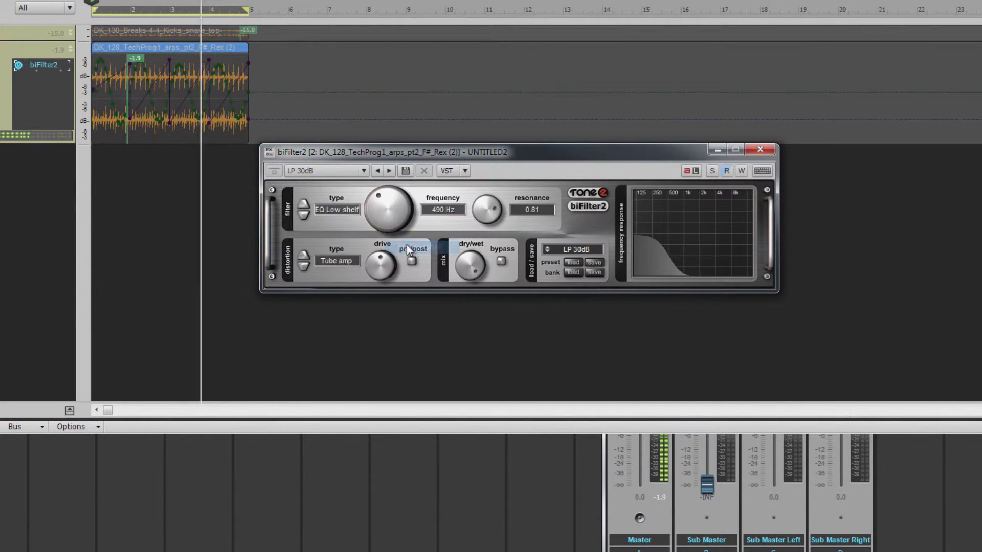
{"action": "left_click_drag", "start_coordinate": [485, 216], "coordinate": [480, 243]}
{"action": "left_click_drag", "start_coordinate": [385, 204], "coordinate": [392, 182]}
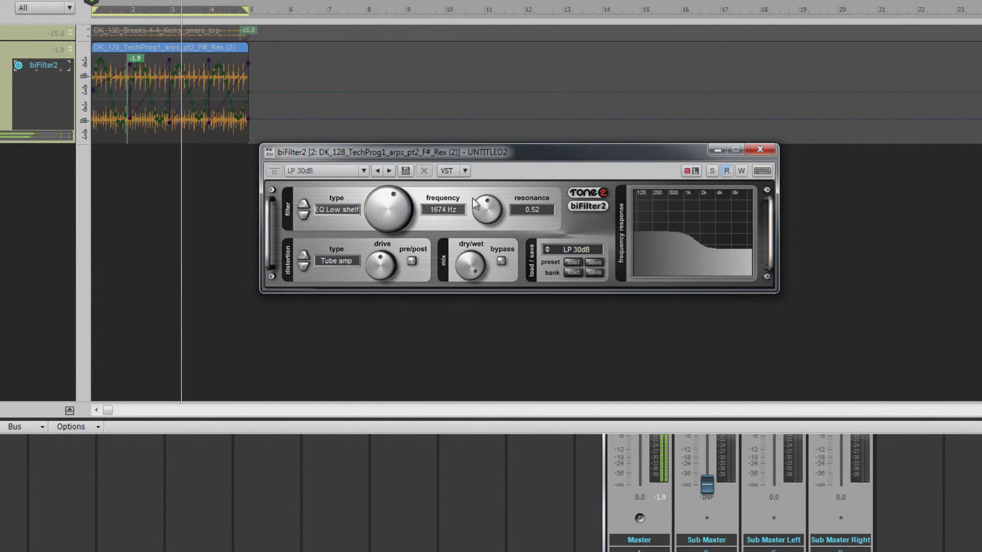
{"action": "mouse_move", "coordinate": [482, 209]}
{"action": "left_mouse_down"}
{"action": "mouse_move", "coordinate": [485, 172]}
{"action": "mouse_move", "coordinate": [484, 193]}
{"action": "left_mouse_up"}
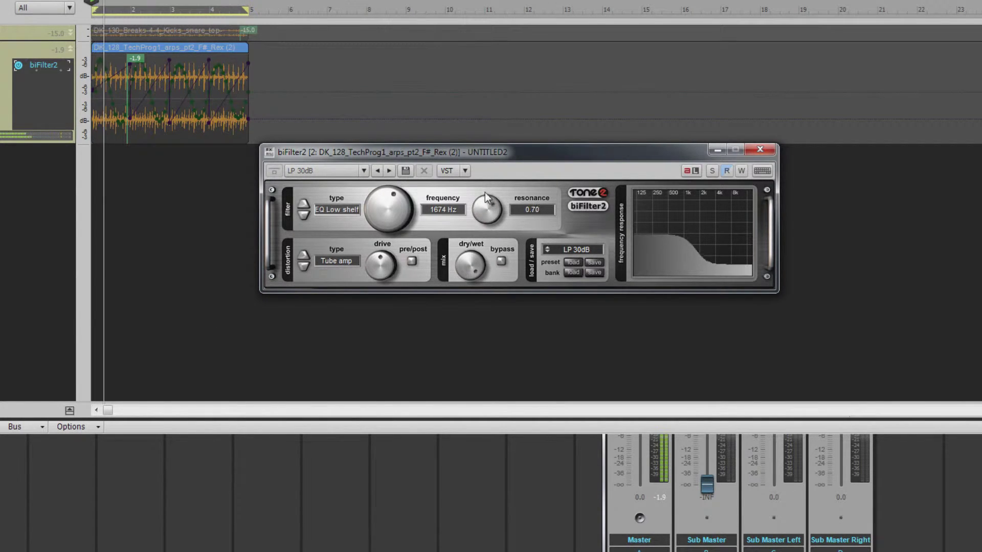
Try EQ Hi shelf at resonance 0.52, then return to EQ Low shelf and readjust resonance
{"action": "left_click", "coordinate": [346, 203]}
{"action": "left_click", "coordinate": [421, 256]}
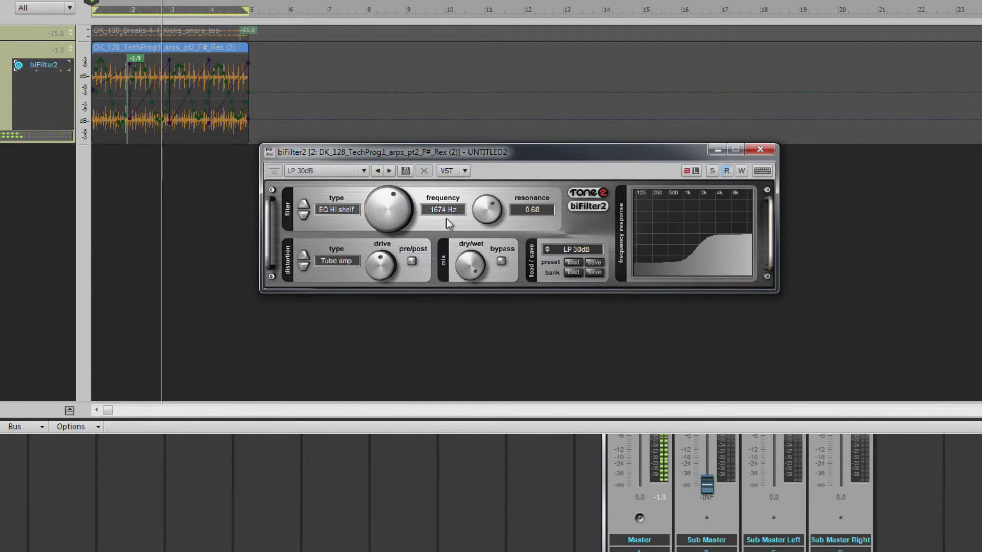
{"action": "left_click_drag", "start_coordinate": [485, 204], "coordinate": [480, 236]}
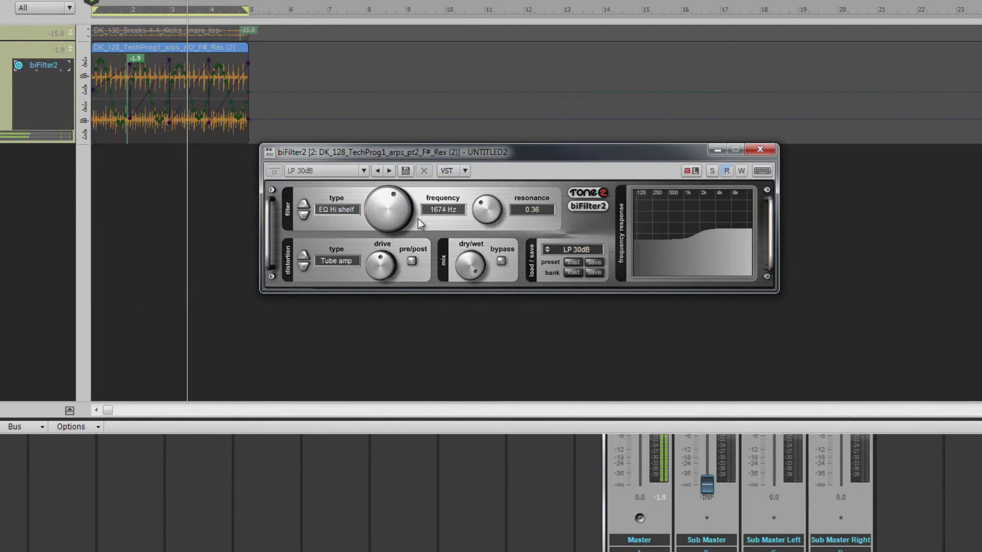
{"action": "left_click", "coordinate": [343, 209]}
{"action": "left_click", "coordinate": [415, 248]}
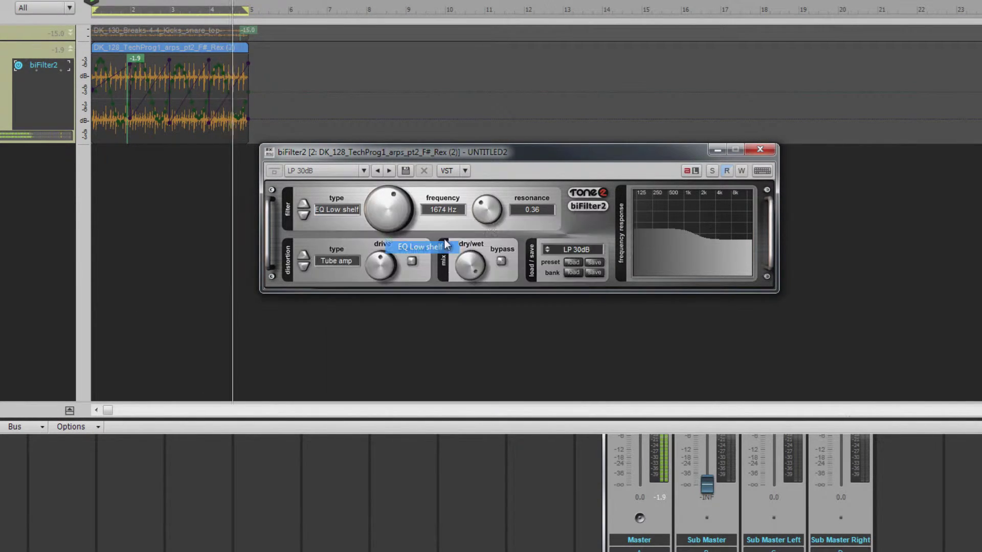
{"action": "left_click_drag", "start_coordinate": [475, 213], "coordinate": [485, 274]}
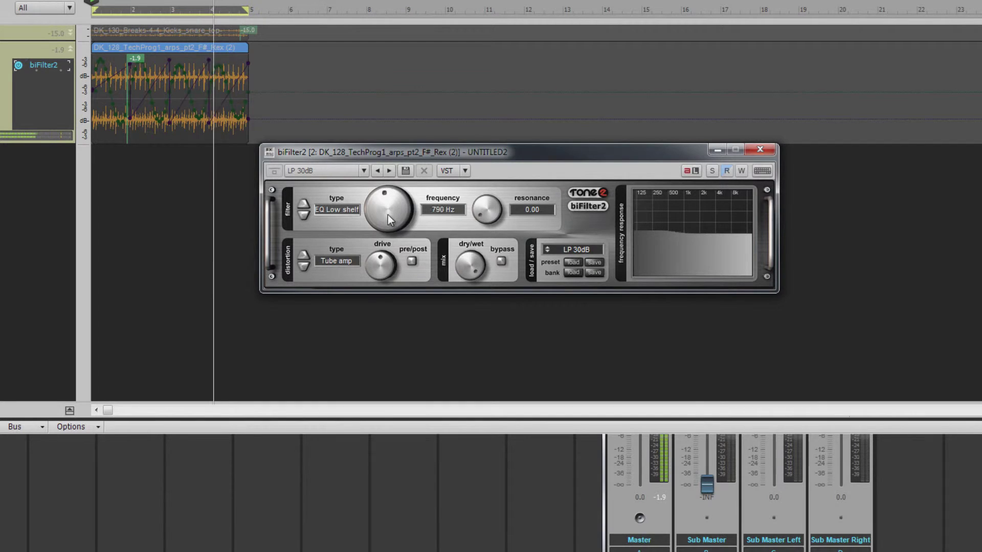
{"action": "left_click", "coordinate": [338, 209]}
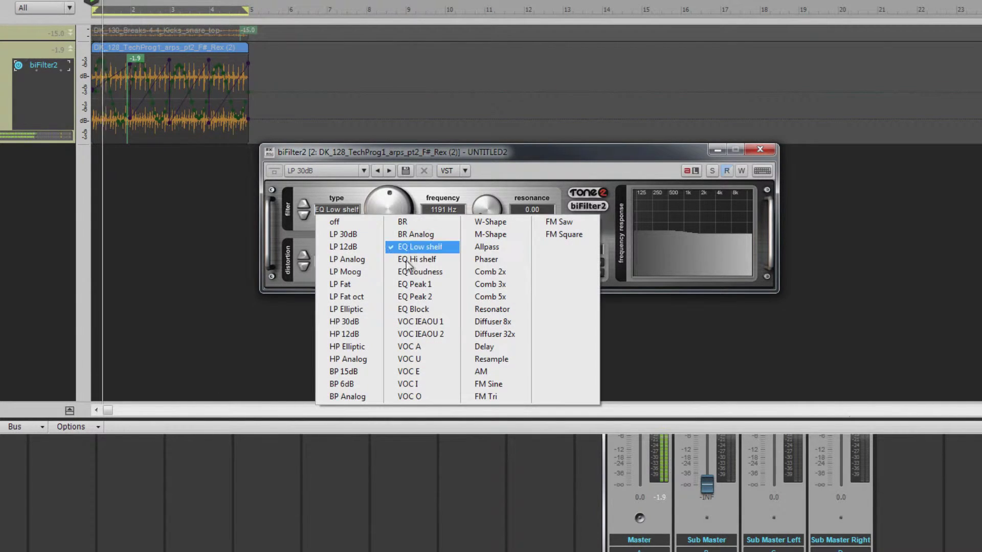
Try EQ Loudness, sweeping frequency up to 20000 Hz and back to 7339 Hz with resonance 1.00
{"action": "left_click", "coordinate": [414, 276]}
{"action": "left_click_drag", "start_coordinate": [485, 213], "coordinate": [490, 169]}
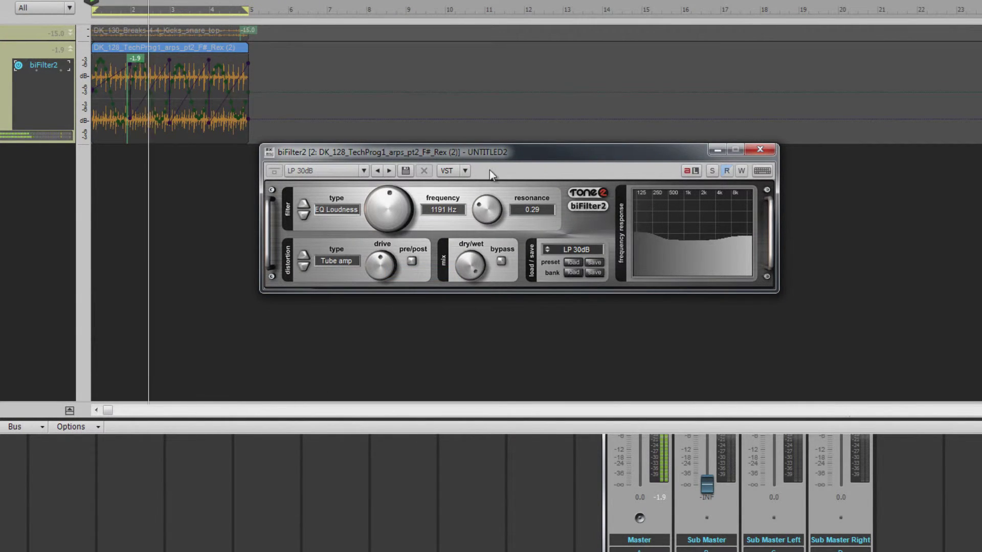
{"action": "left_click_drag", "start_coordinate": [381, 194], "coordinate": [390, 190]}
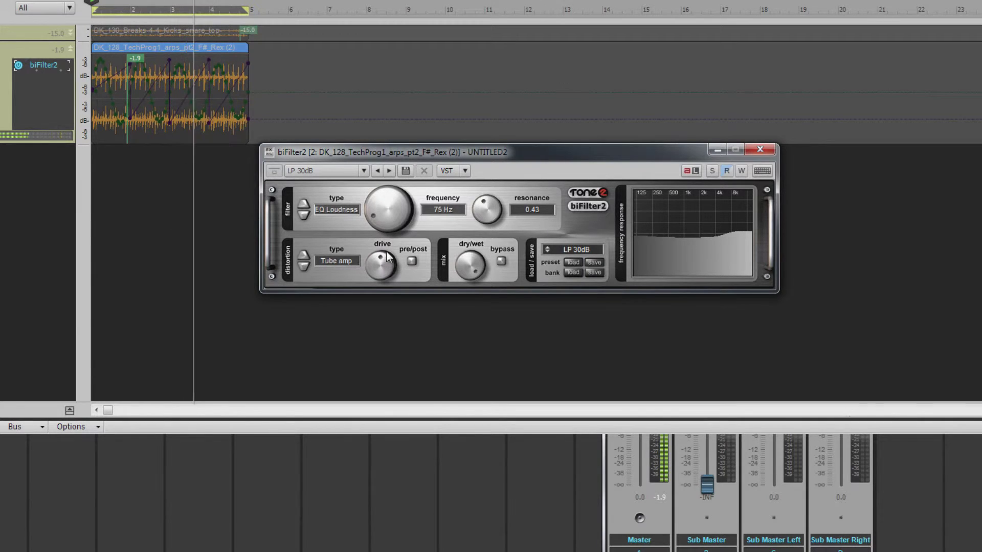
{"action": "left_click_drag", "start_coordinate": [390, 189], "coordinate": [392, 148]}
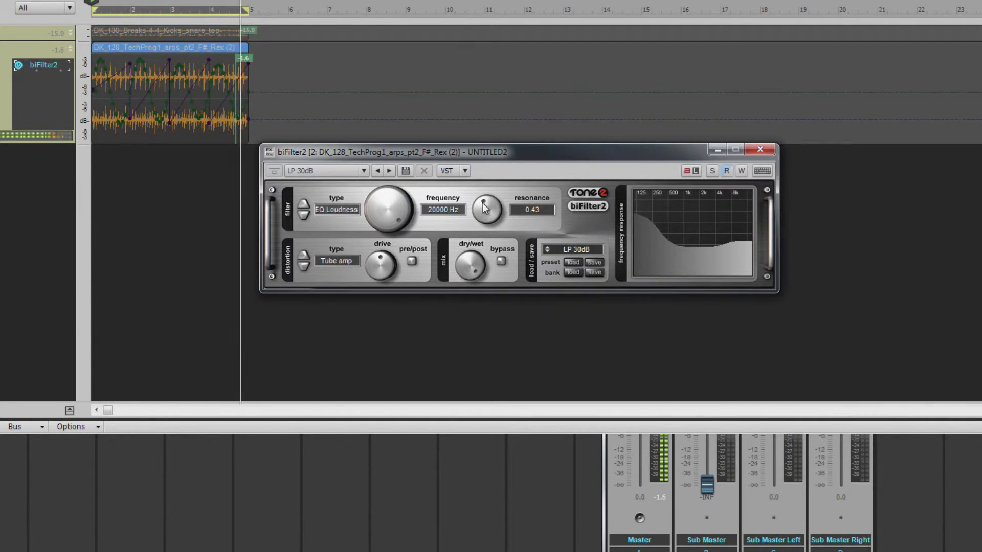
{"action": "left_click_drag", "start_coordinate": [482, 204], "coordinate": [494, 139]}
{"action": "left_click_drag", "start_coordinate": [383, 213], "coordinate": [383, 235]}
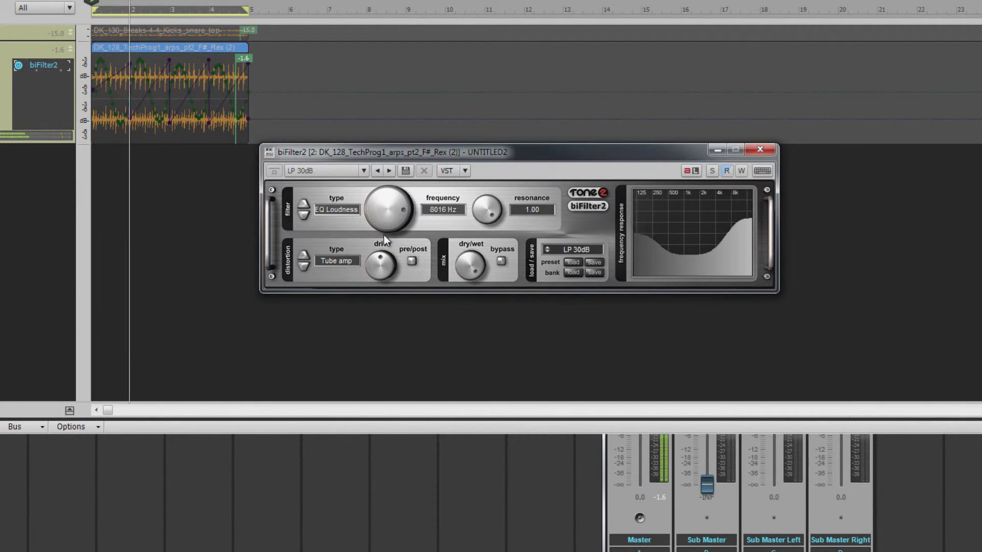
Switch to EQ Peak 2 with resonance 0.50 and sweep the peak frequency
{"action": "left_click", "coordinate": [349, 210]}
{"action": "left_click", "coordinate": [424, 297]}
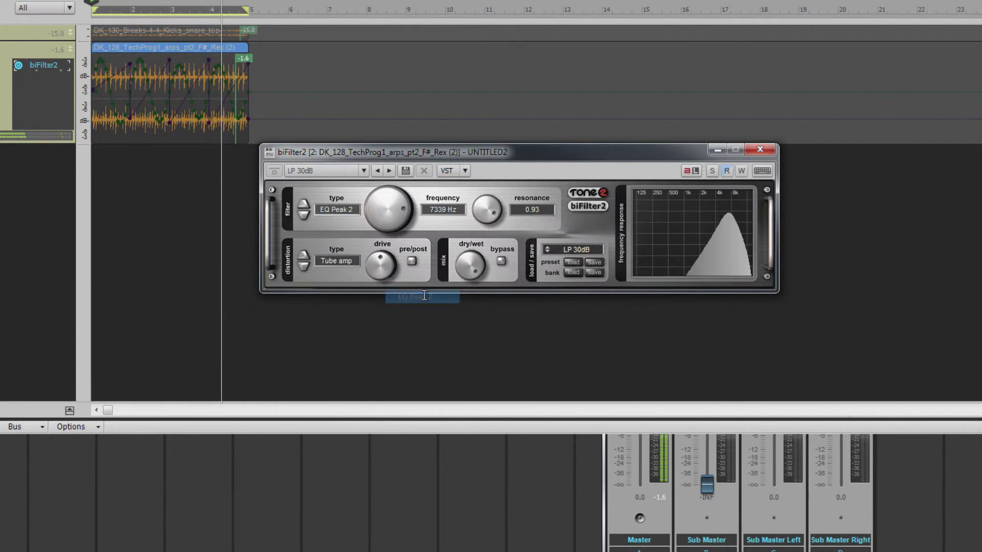
{"action": "left_click_drag", "start_coordinate": [386, 197], "coordinate": [384, 221]}
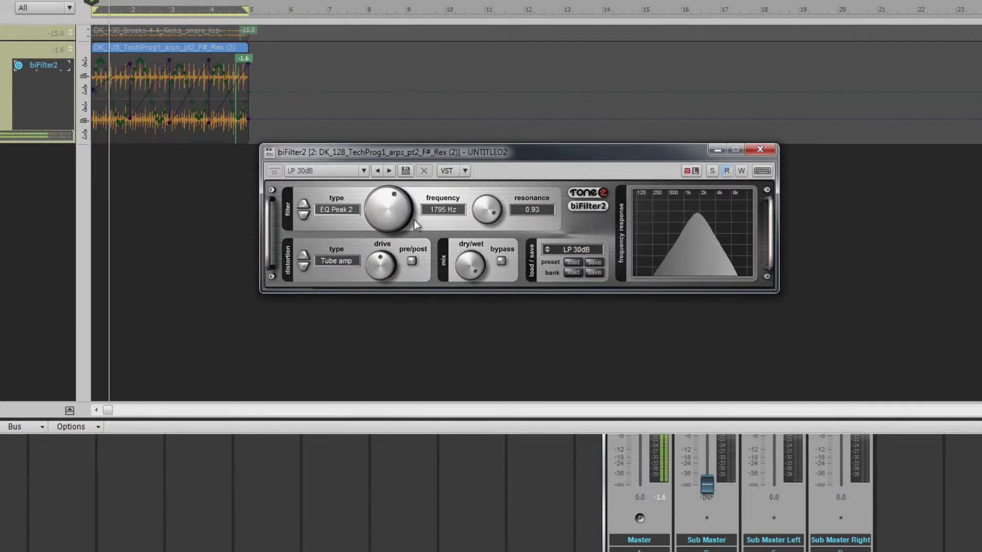
{"action": "left_click_drag", "start_coordinate": [482, 208], "coordinate": [483, 220]}
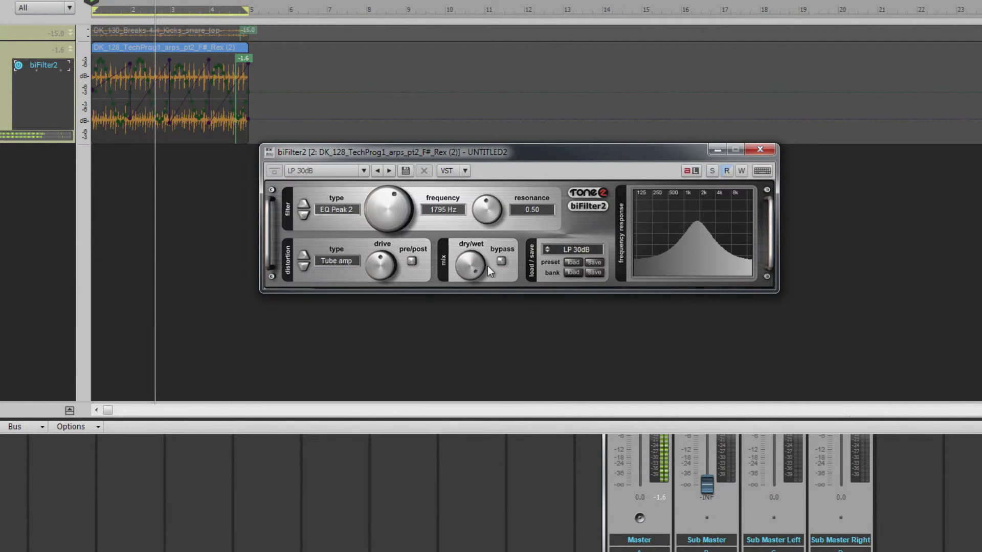
{"action": "mouse_move", "coordinate": [383, 219]}
{"action": "left_mouse_down"}
{"action": "mouse_move", "coordinate": [384, 199]}
{"action": "mouse_move", "coordinate": [381, 251]}
{"action": "mouse_move", "coordinate": [385, 204]}
{"action": "left_mouse_up"}
Try the VOC IEAOU 1 vowel filter with resonance 0.69 and frequency swept down
{"action": "left_click", "coordinate": [328, 206]}
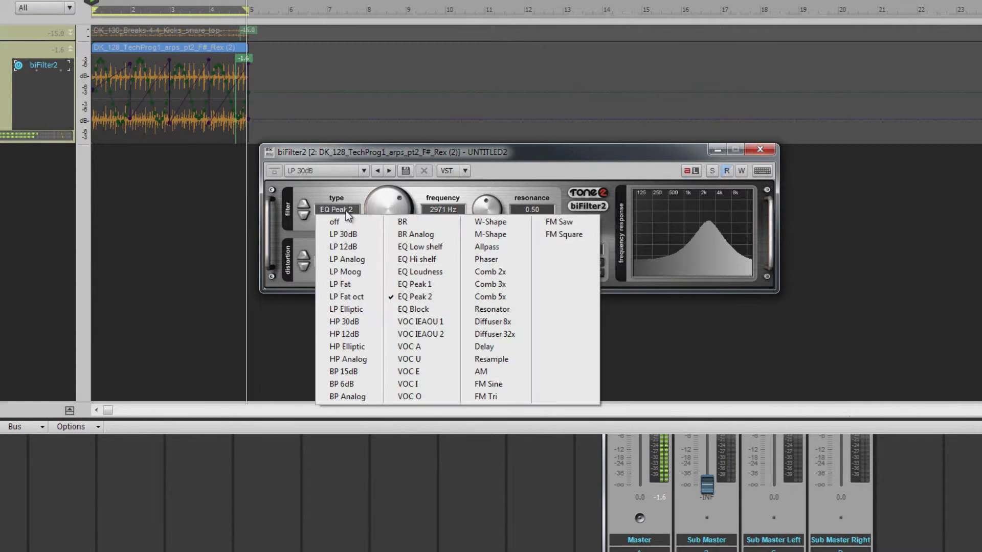
{"action": "left_click", "coordinate": [417, 321]}
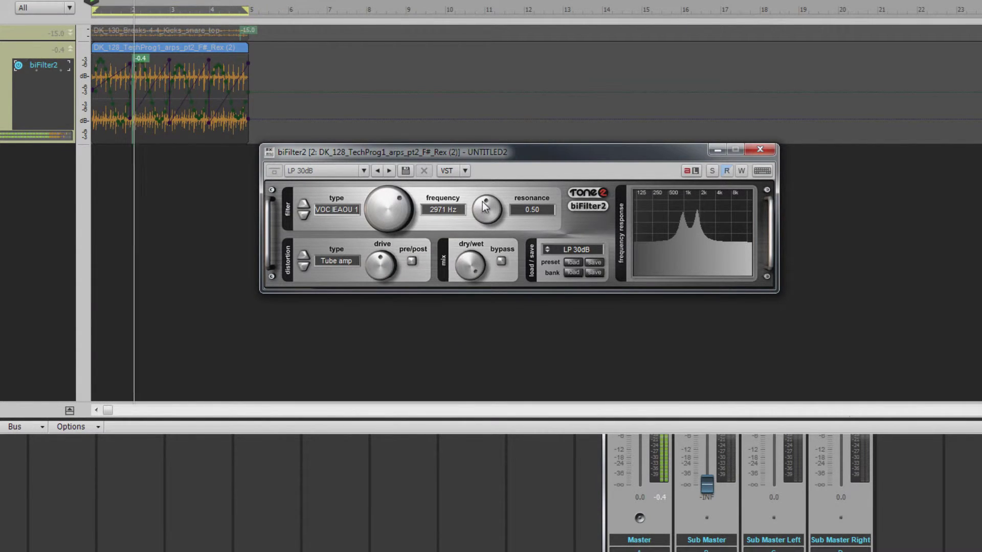
{"action": "left_click_drag", "start_coordinate": [483, 202], "coordinate": [488, 257]}
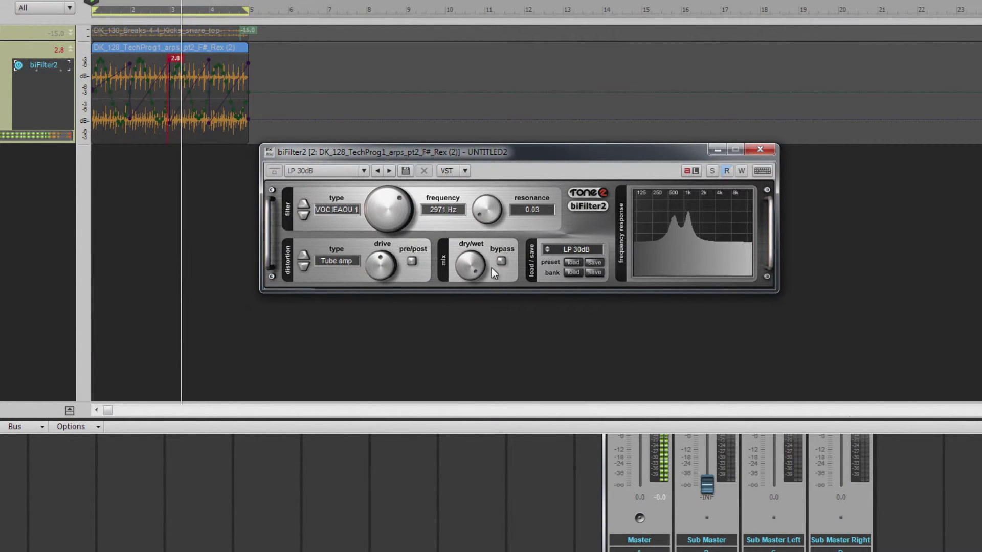
{"action": "left_click_drag", "start_coordinate": [493, 222], "coordinate": [497, 191]}
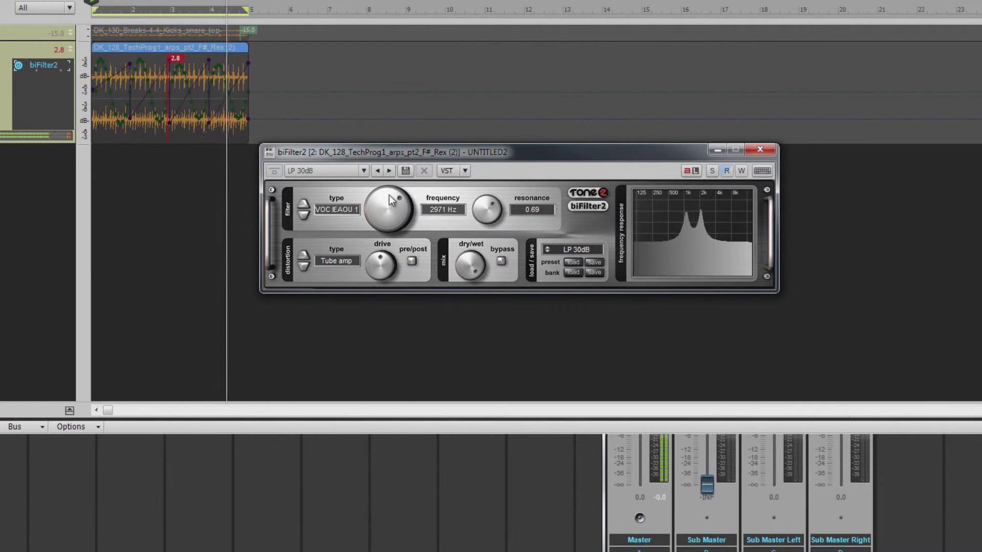
{"action": "left_click_drag", "start_coordinate": [389, 195], "coordinate": [385, 237]}
Try VOC E with resonance about 0.45, then settle on W-Shape
{"action": "left_click", "coordinate": [339, 208]}
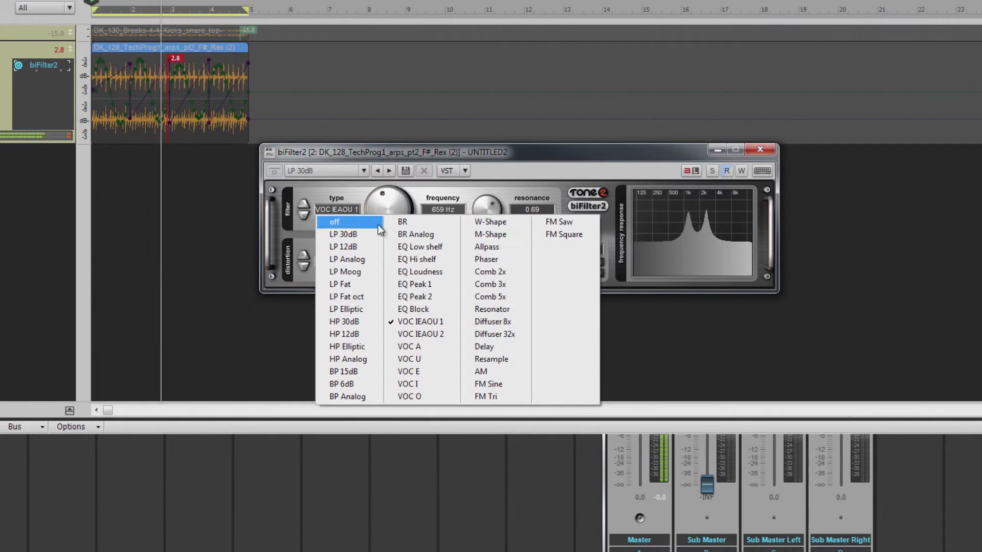
{"action": "left_click", "coordinate": [417, 372]}
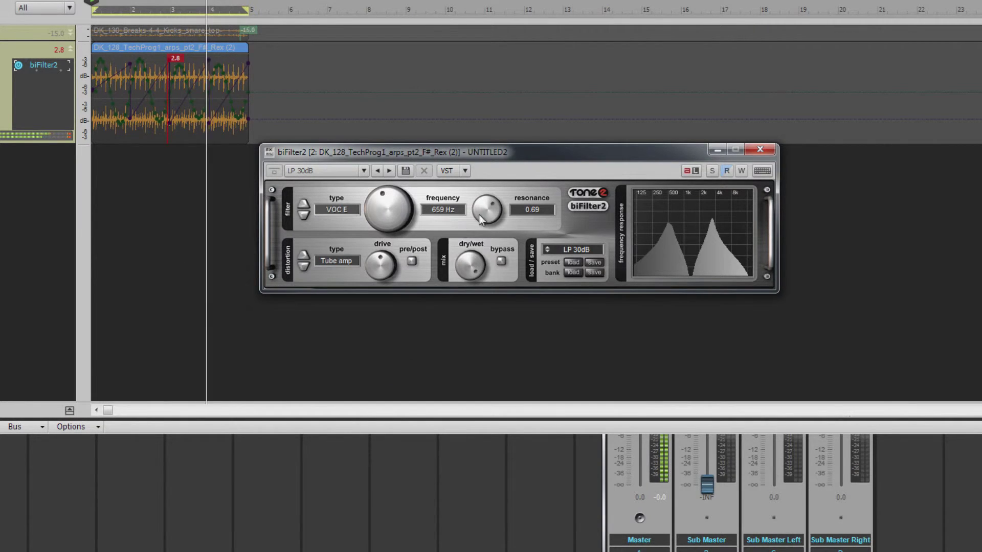
{"action": "left_click_drag", "start_coordinate": [486, 213], "coordinate": [490, 242]}
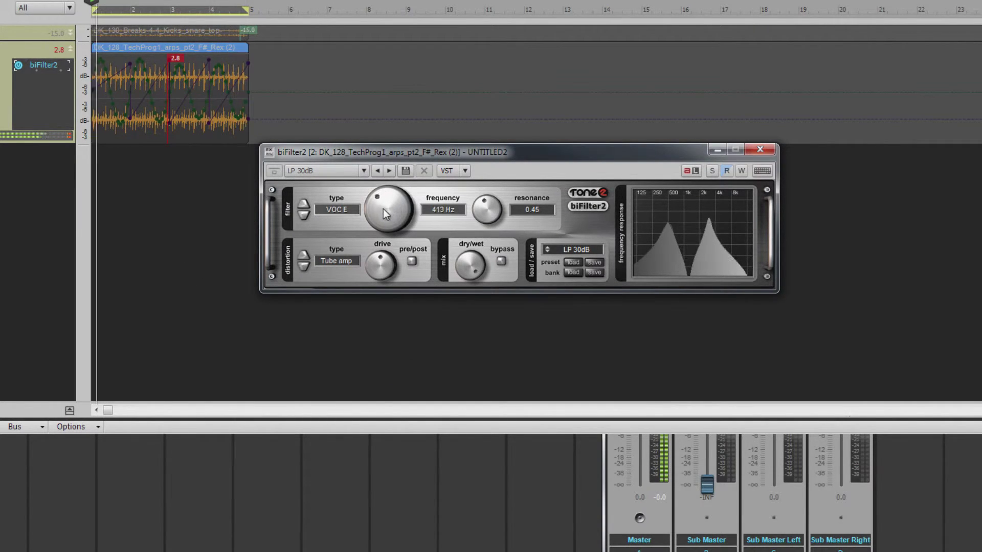
{"action": "left_click", "coordinate": [338, 209]}
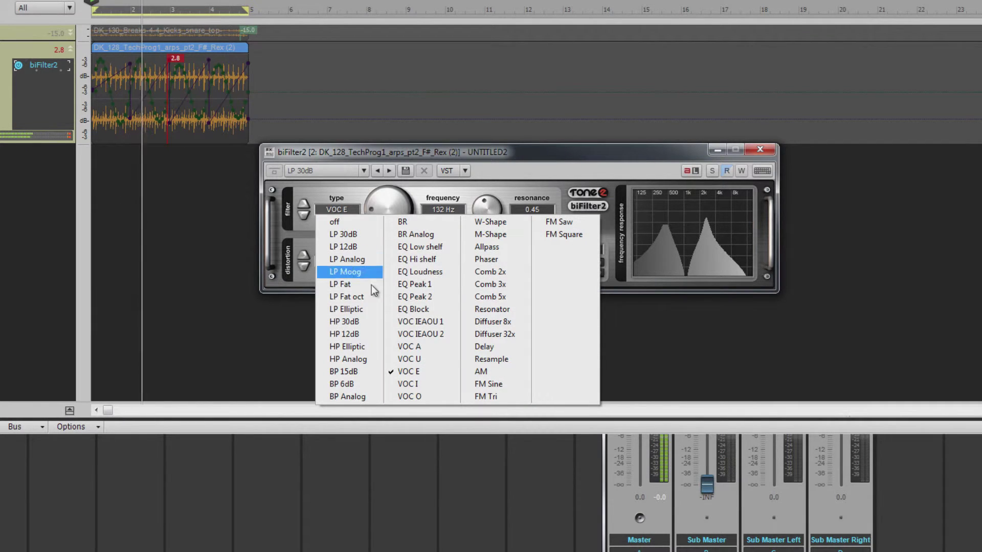
{"action": "left_click", "coordinate": [485, 223]}
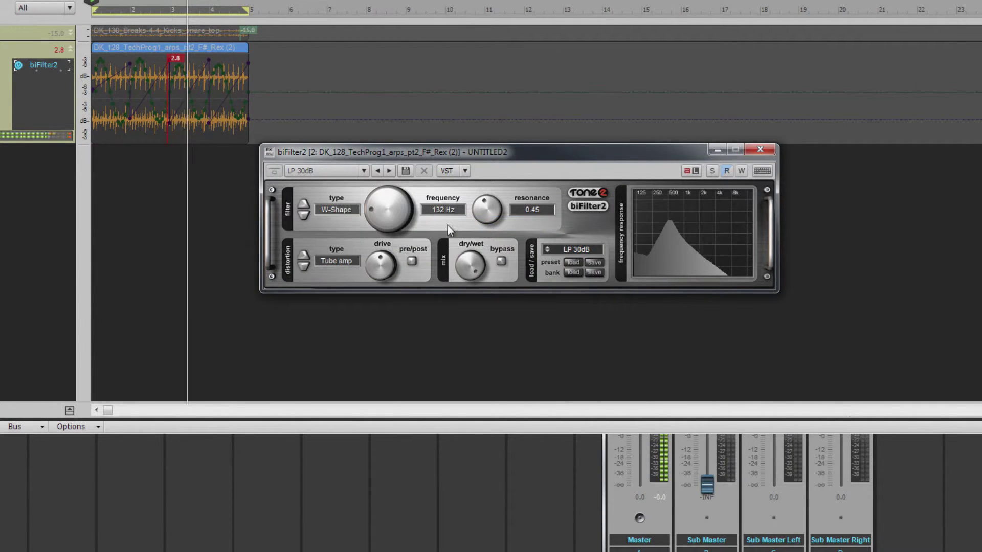
Switch the filter to M-Shape, raise the frequency to 17909 Hz and set resonance to 0.76
{"action": "left_click", "coordinate": [346, 210]}
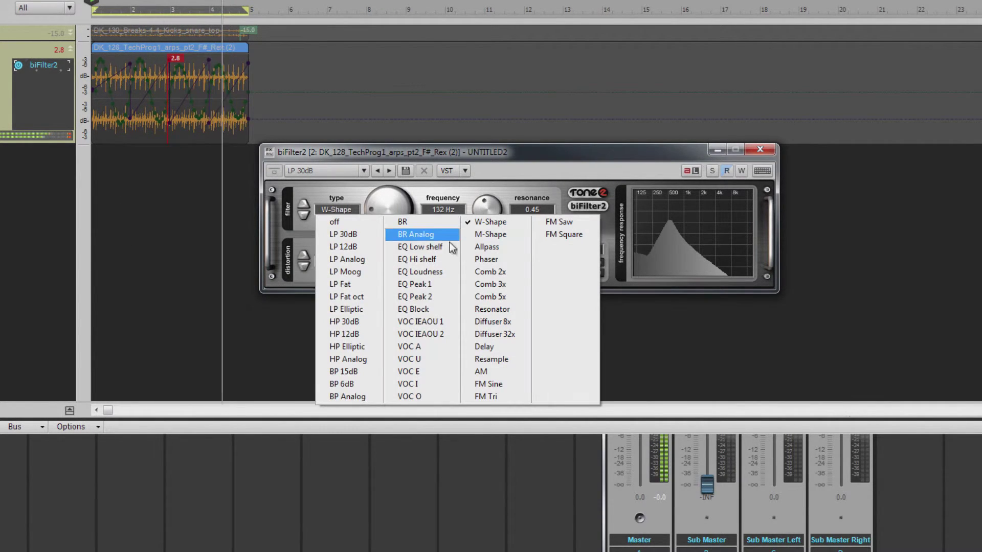
{"action": "left_click", "coordinate": [483, 230]}
{"action": "left_click_drag", "start_coordinate": [487, 213], "coordinate": [429, 176]}
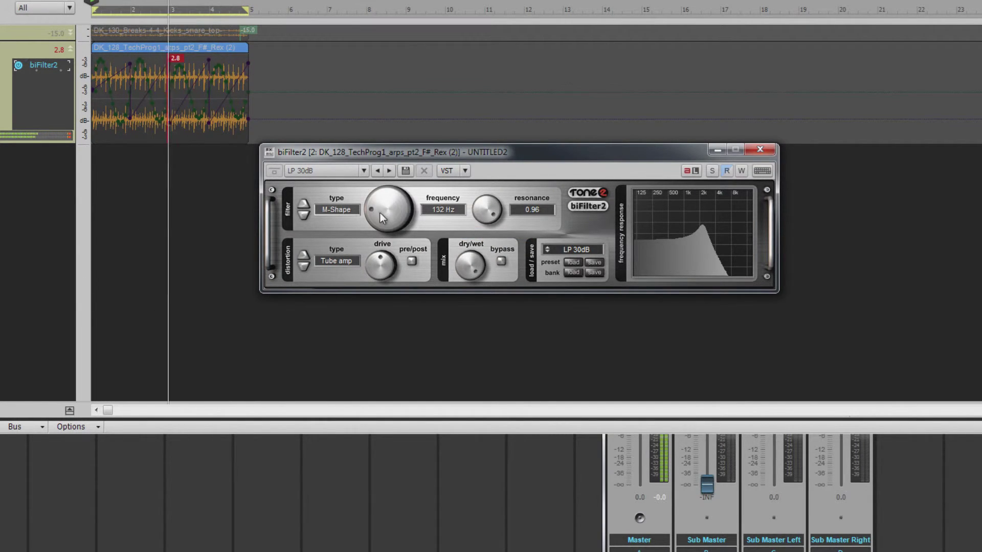
{"action": "left_click_drag", "start_coordinate": [380, 213], "coordinate": [393, 116]}
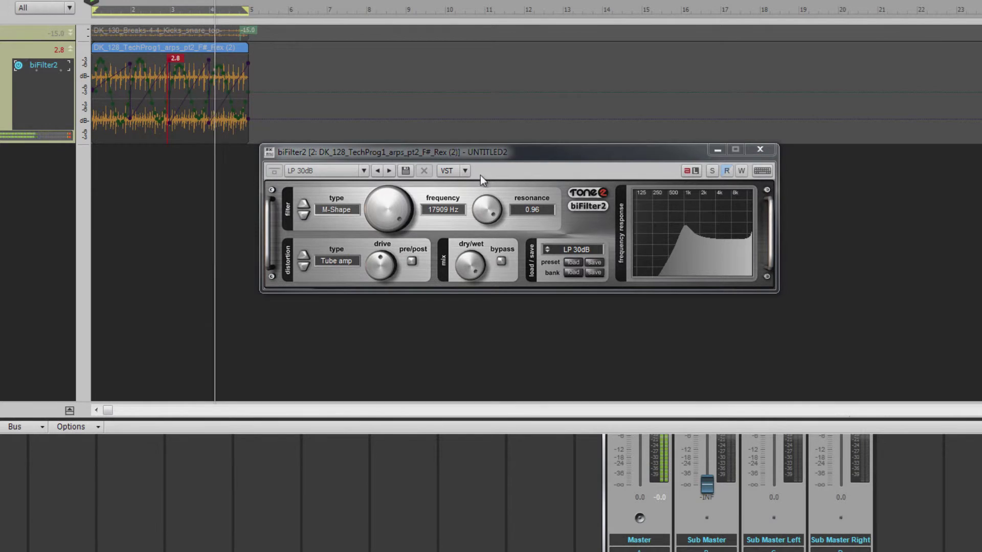
{"action": "left_click_drag", "start_coordinate": [487, 202], "coordinate": [486, 225]}
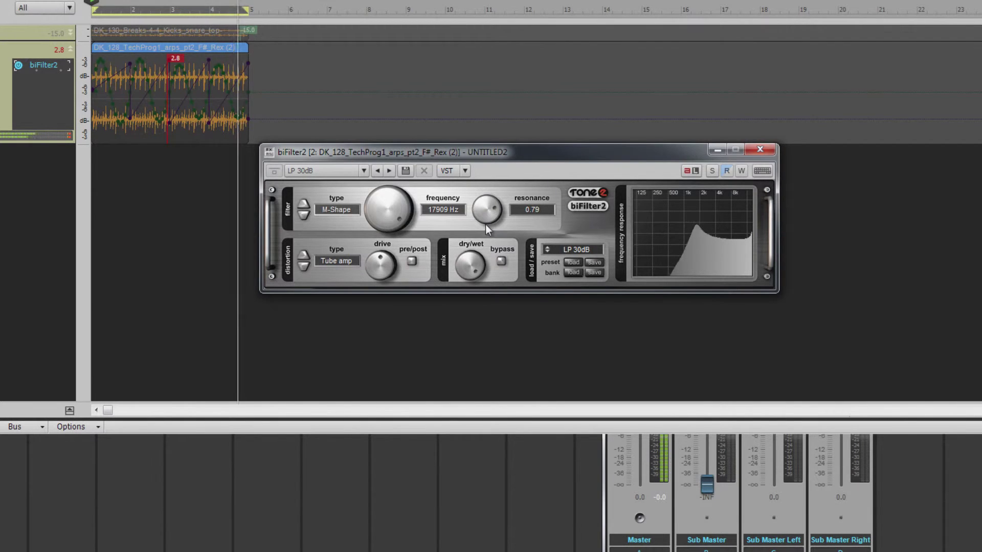
Change the filter type to Phaser and sweep its frequency down
{"action": "left_click", "coordinate": [345, 211]}
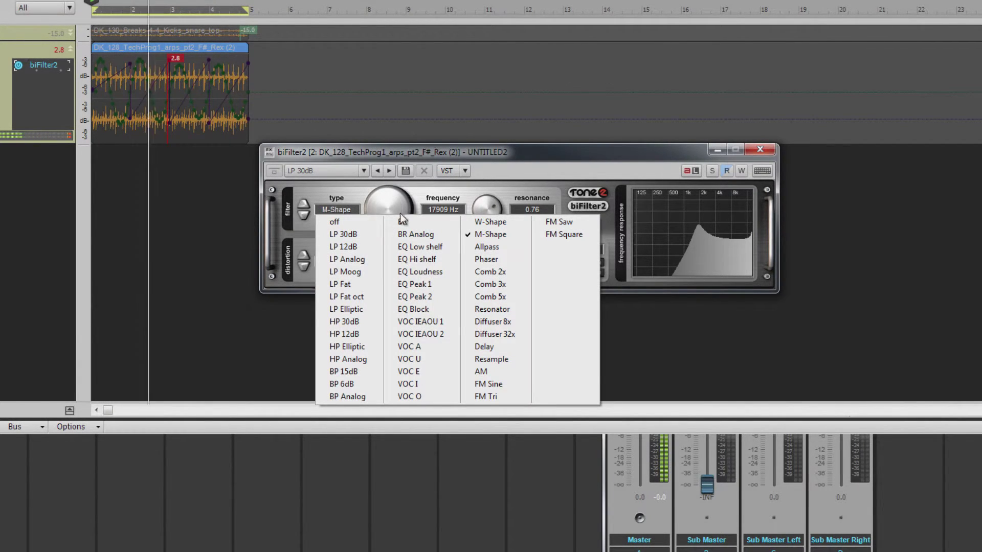
{"action": "left_click", "coordinate": [488, 259]}
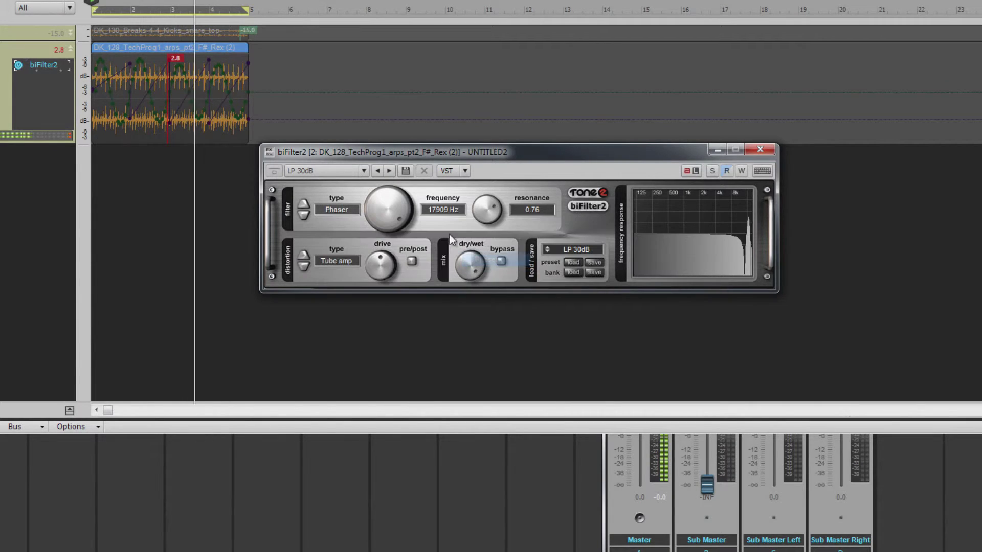
{"action": "left_click_drag", "start_coordinate": [390, 201], "coordinate": [386, 290]}
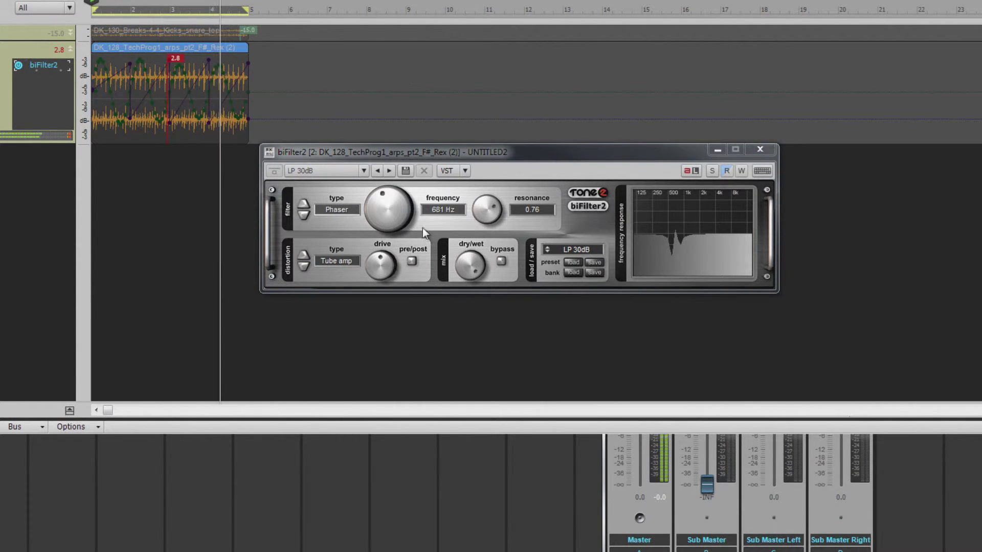
{"action": "left_click_drag", "start_coordinate": [389, 214], "coordinate": [388, 231]}
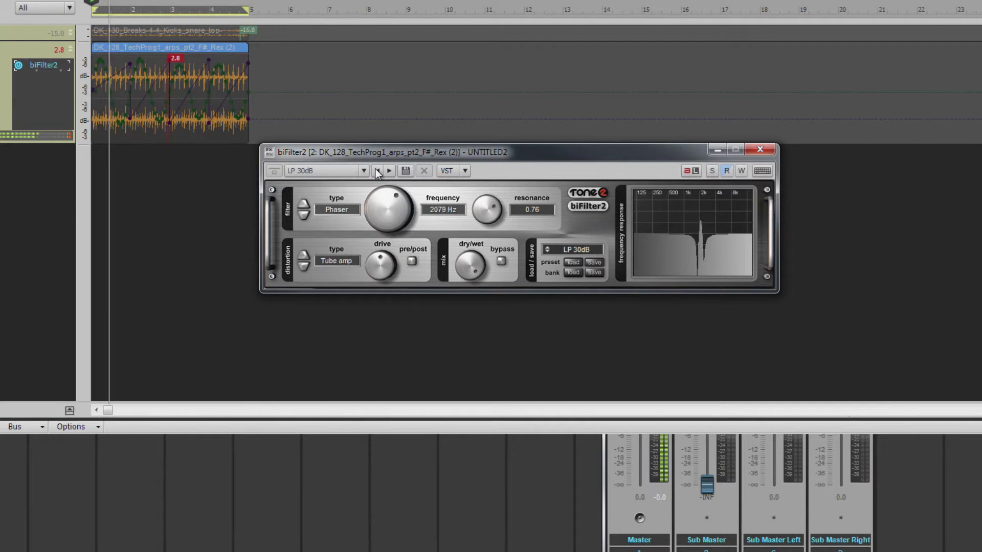
{"action": "left_click", "coordinate": [339, 209]}
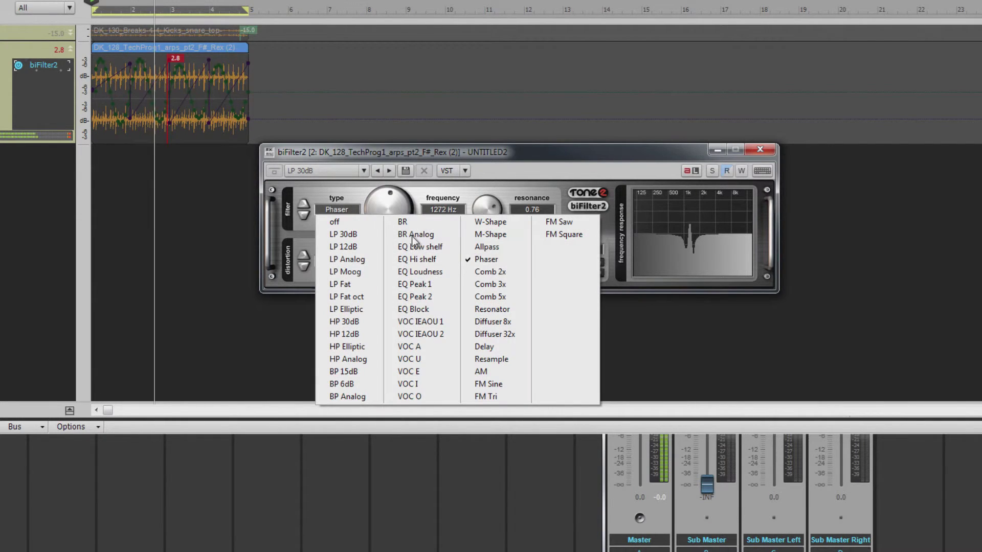
Switch the filter to Comb 2x and lower the frequency to about 227 Hz
{"action": "left_click", "coordinate": [488, 271]}
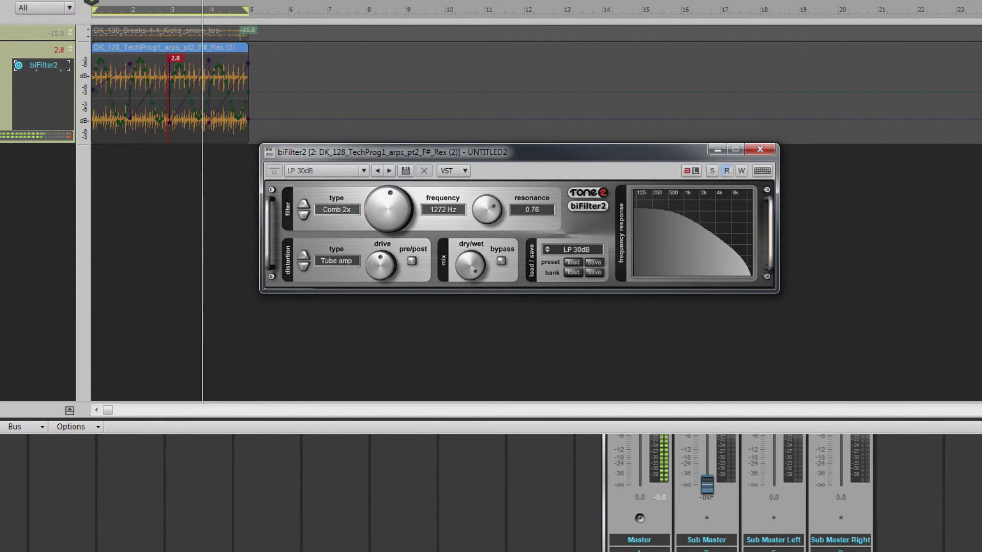
{"action": "left_click", "coordinate": [931, 261]}
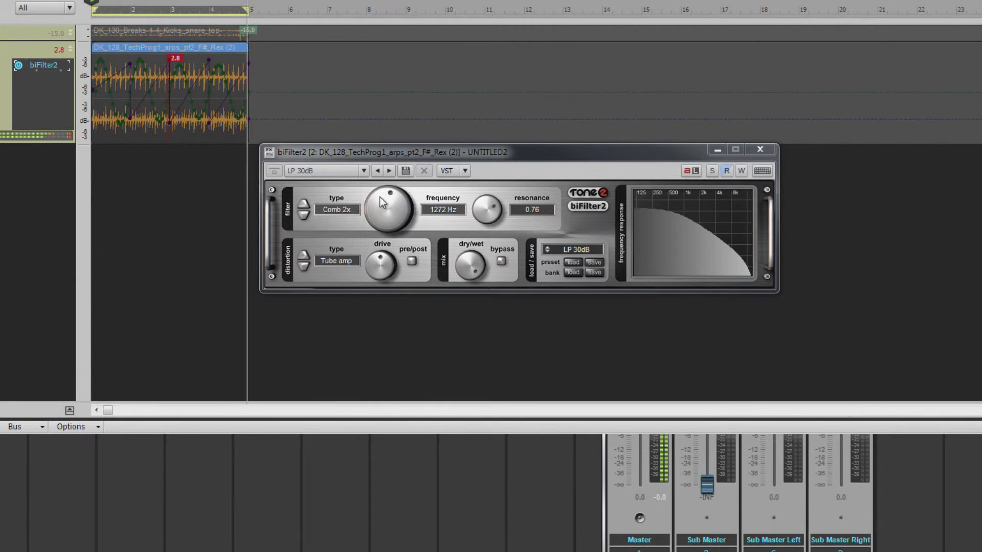
{"action": "left_click_drag", "start_coordinate": [380, 197], "coordinate": [381, 235]}
Change to Comb 3x, lower the resonance and set the frequency to about 425 Hz
{"action": "left_click", "coordinate": [325, 210]}
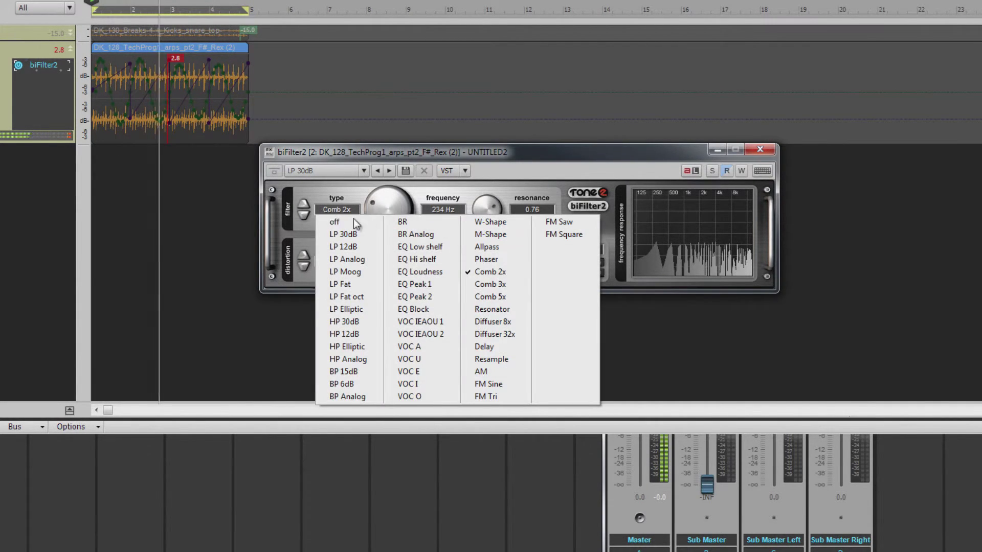
{"action": "left_click", "coordinate": [488, 286]}
{"action": "left_click_drag", "start_coordinate": [491, 212], "coordinate": [496, 254]}
{"action": "mouse_move", "coordinate": [384, 213]}
{"action": "left_mouse_down"}
{"action": "mouse_move", "coordinate": [383, 202]}
{"action": "mouse_move", "coordinate": [380, 229]}
{"action": "left_mouse_up"}
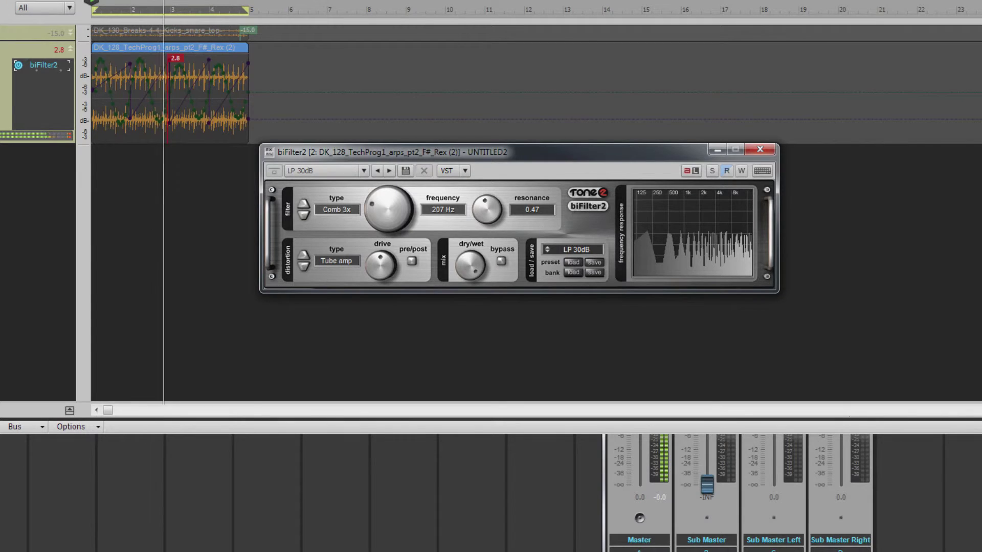
Change to Comb 5x, lower the resonance to 0.20 and raise the frequency
{"action": "left_click", "coordinate": [338, 210]}
{"action": "left_click", "coordinate": [479, 297]}
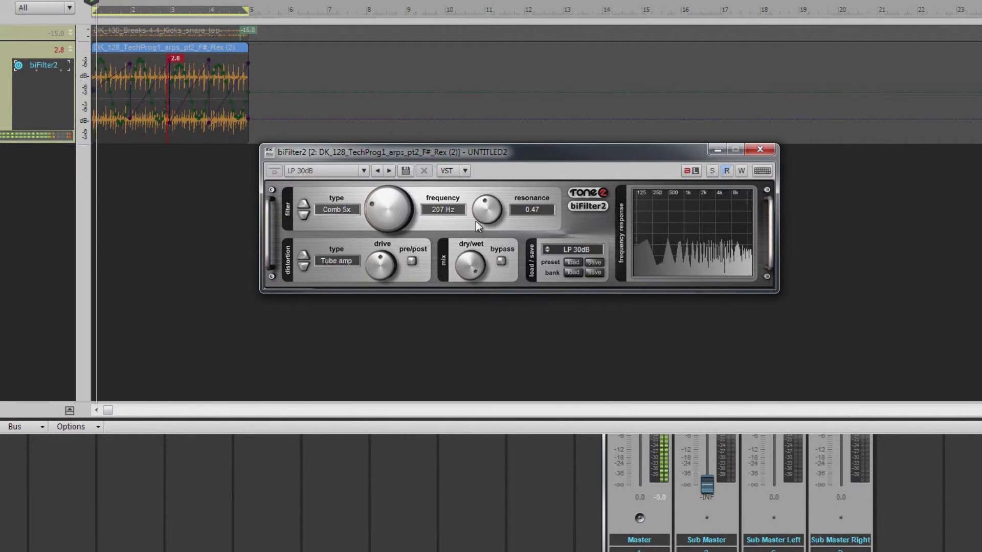
{"action": "left_click_drag", "start_coordinate": [490, 218], "coordinate": [463, 234]}
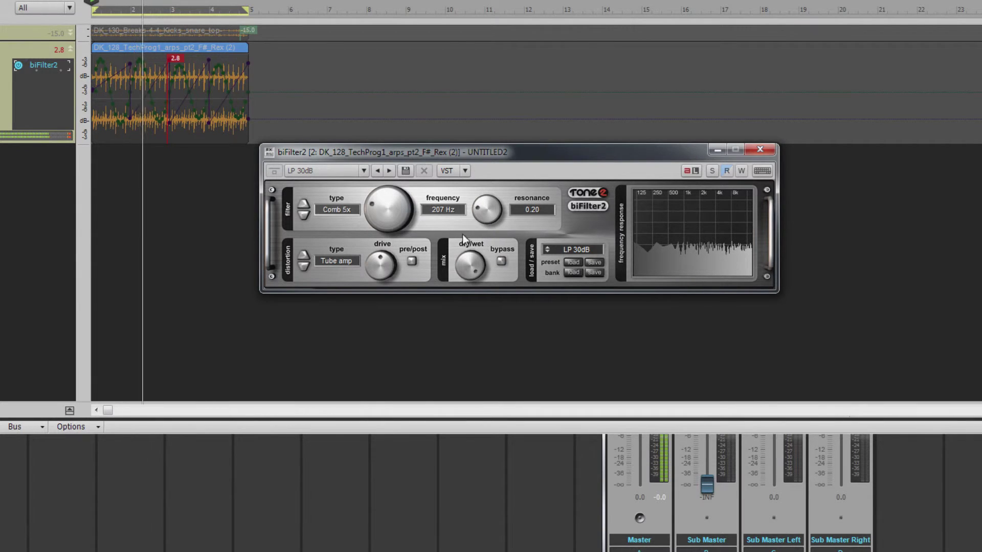
{"action": "mouse_move", "coordinate": [391, 215]}
{"action": "left_mouse_down"}
{"action": "mouse_move", "coordinate": [394, 180]}
{"action": "mouse_move", "coordinate": [406, 173]}
{"action": "mouse_move", "coordinate": [396, 211]}
{"action": "left_mouse_up"}
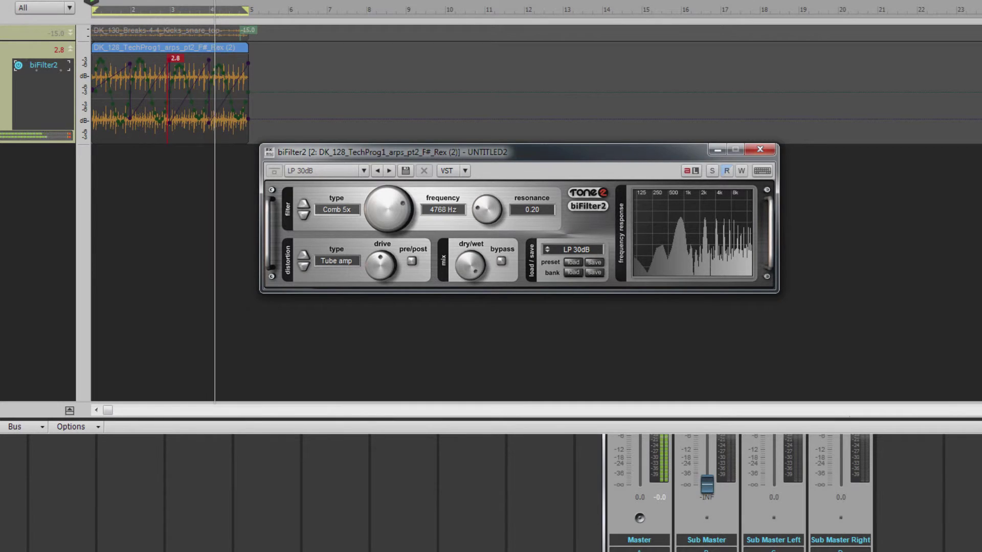
{"action": "left_click", "coordinate": [346, 211]}
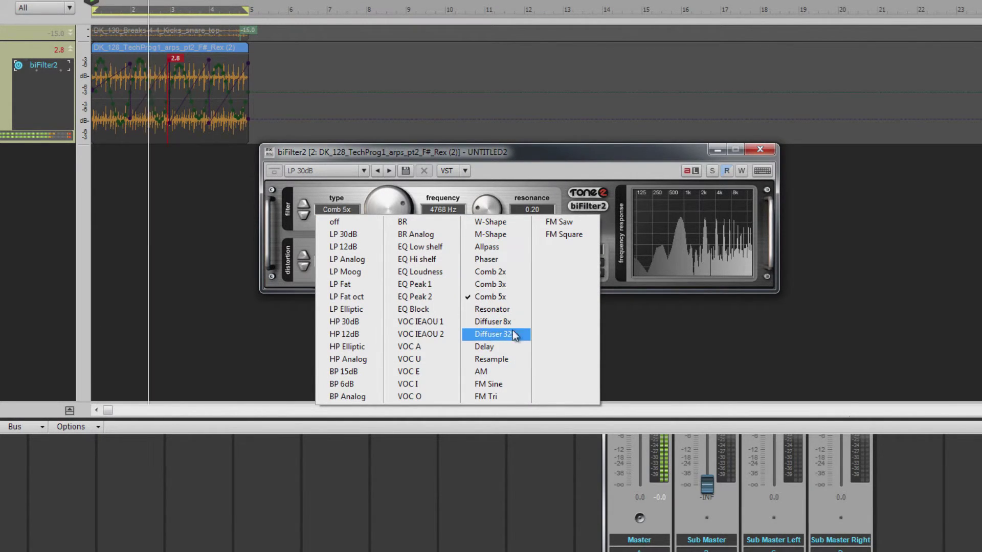
Switch the filter to FM Sine, raise resonance to 0.75, and sweep frequency down to about 139 Hz
{"action": "left_click", "coordinate": [506, 386]}
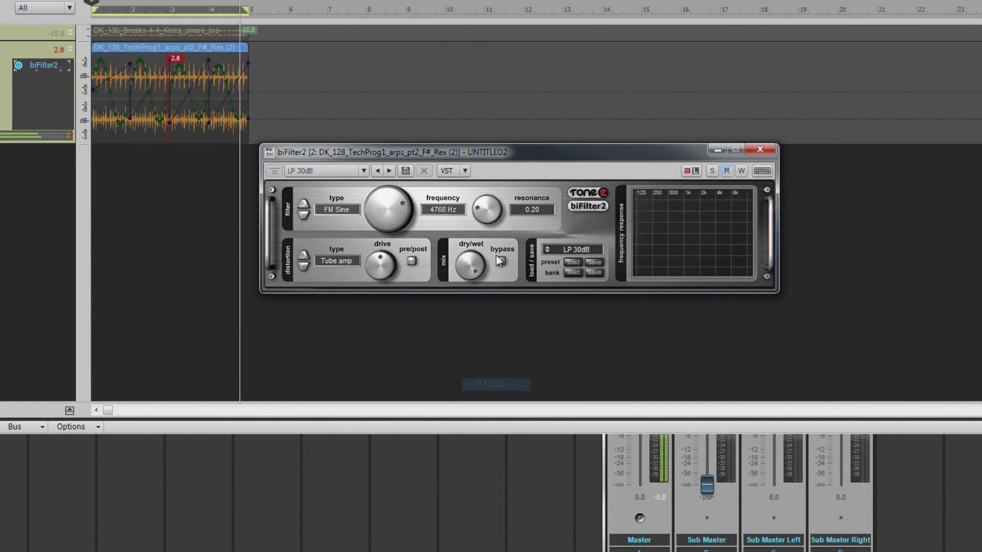
{"action": "left_click_drag", "start_coordinate": [486, 212], "coordinate": [487, 185]}
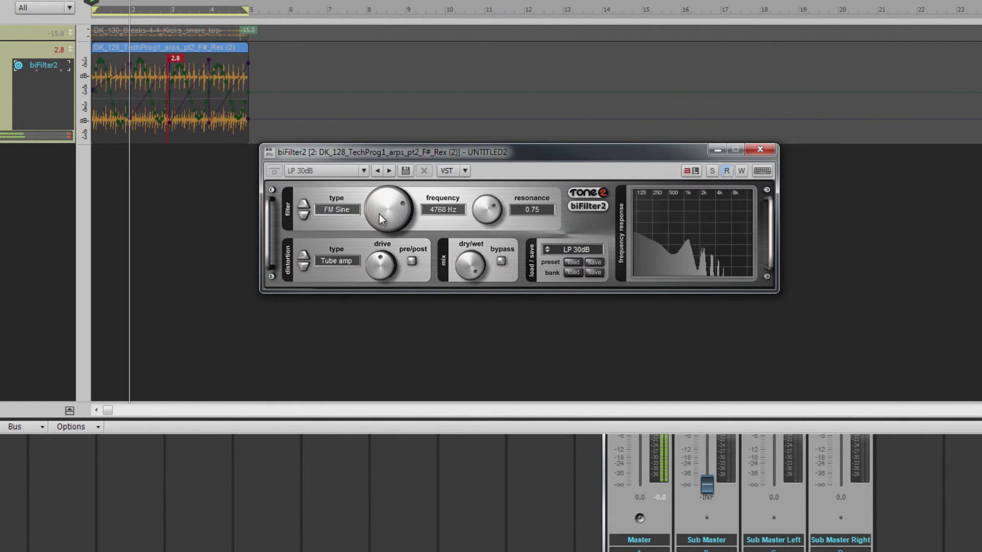
{"action": "left_click_drag", "start_coordinate": [380, 213], "coordinate": [386, 273]}
{"action": "mouse_move", "coordinate": [487, 228]}
{"action": "left_mouse_down"}
{"action": "mouse_move", "coordinate": [511, 184]}
{"action": "mouse_move", "coordinate": [491, 217]}
{"action": "mouse_move", "coordinate": [492, 245]}
{"action": "left_mouse_up"}
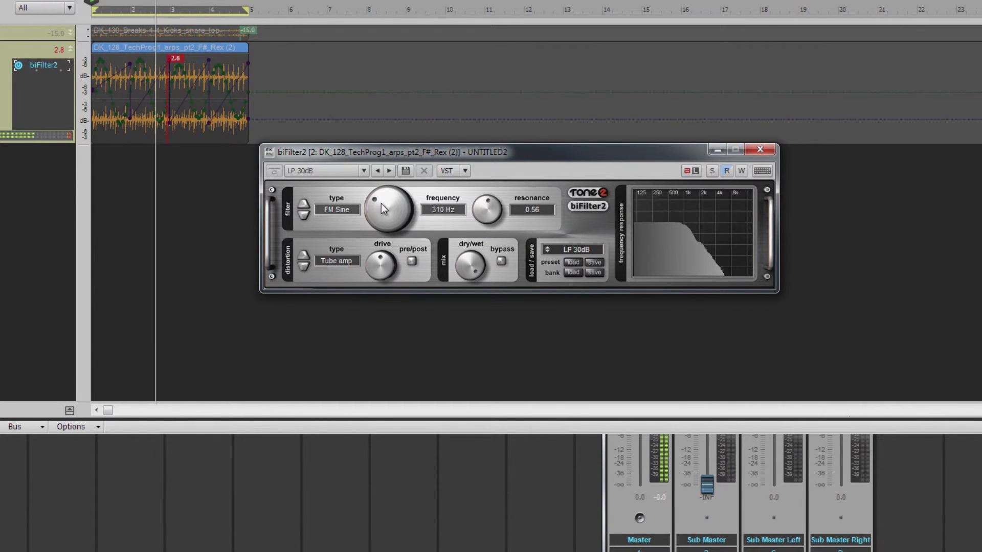
{"action": "left_click_drag", "start_coordinate": [382, 203], "coordinate": [375, 224]}
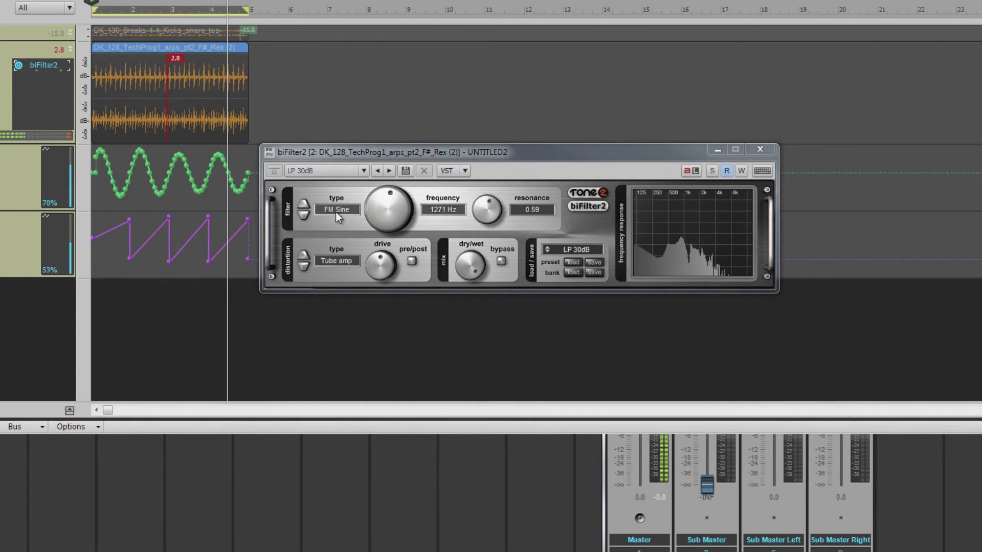
Try the W-Shape filter type, then switch to LP 30dB
{"action": "left_click", "coordinate": [335, 211]}
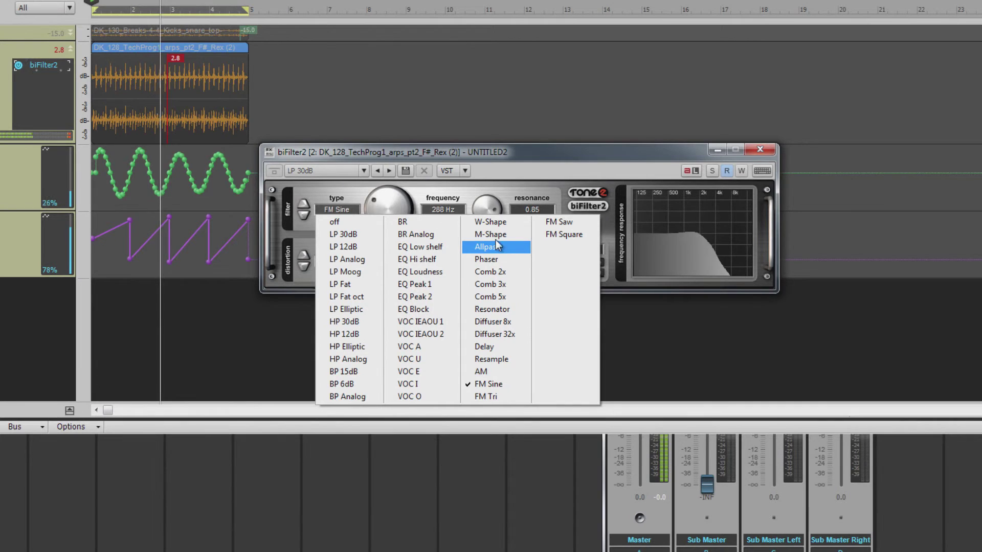
{"action": "left_click", "coordinate": [493, 223]}
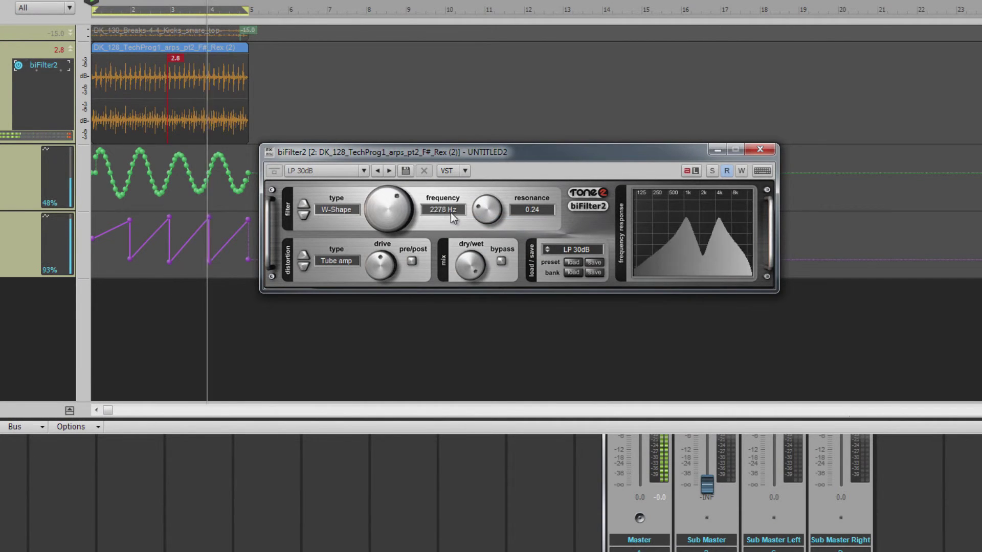
{"action": "left_click", "coordinate": [340, 211]}
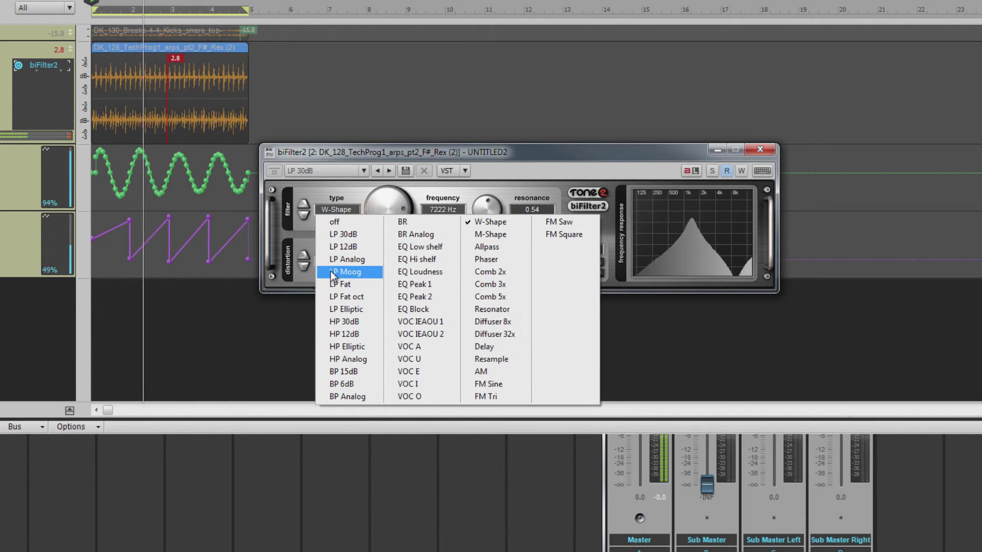
{"action": "left_click", "coordinate": [333, 235]}
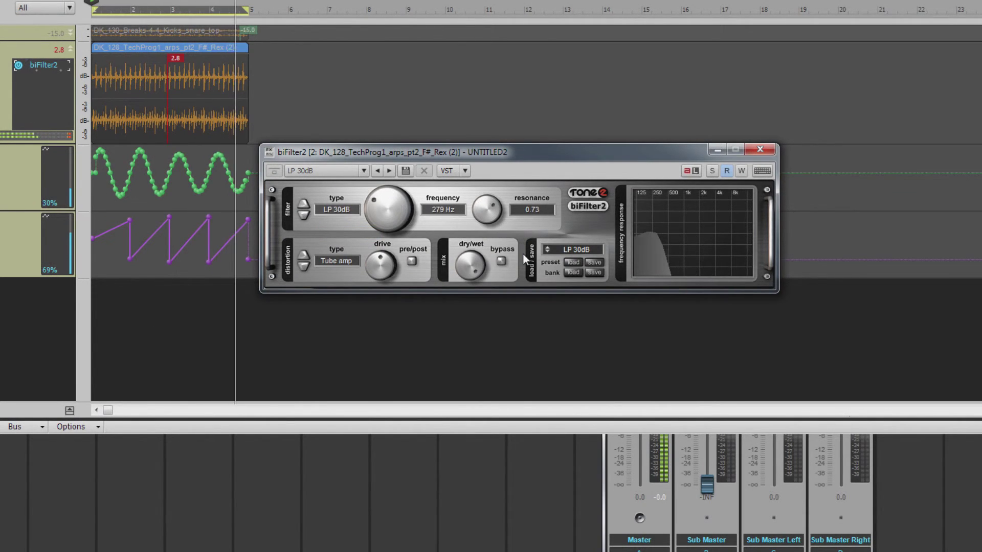
Audition the Resonator filter type, then return to LP 30dB
{"action": "left_click", "coordinate": [338, 213]}
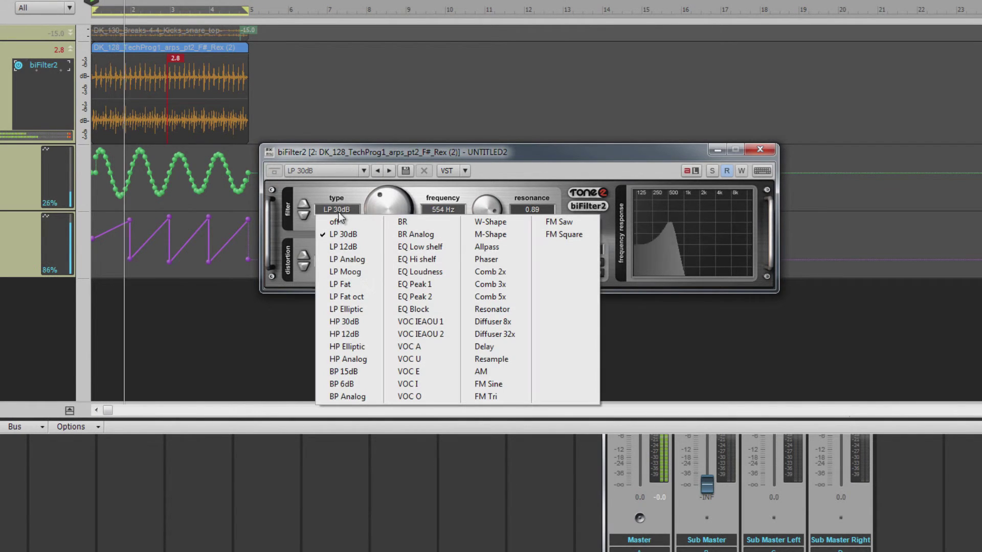
{"action": "left_click", "coordinate": [493, 308]}
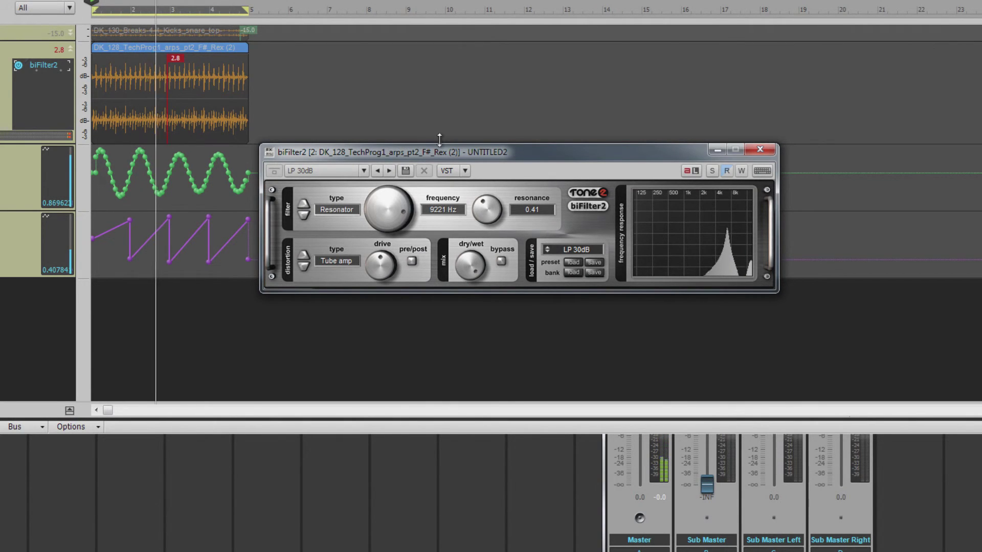
{"action": "left_click", "coordinate": [328, 211]}
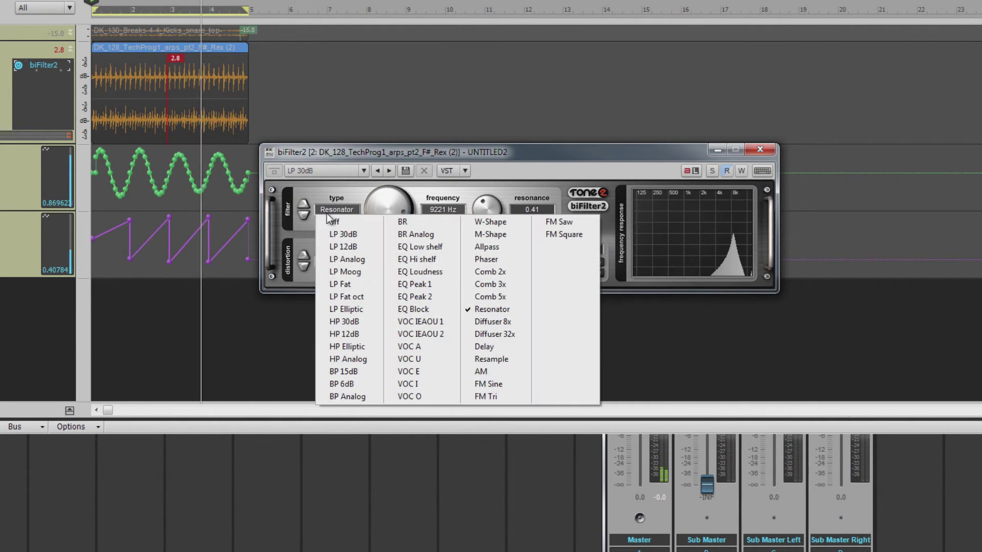
{"action": "left_click", "coordinate": [343, 234]}
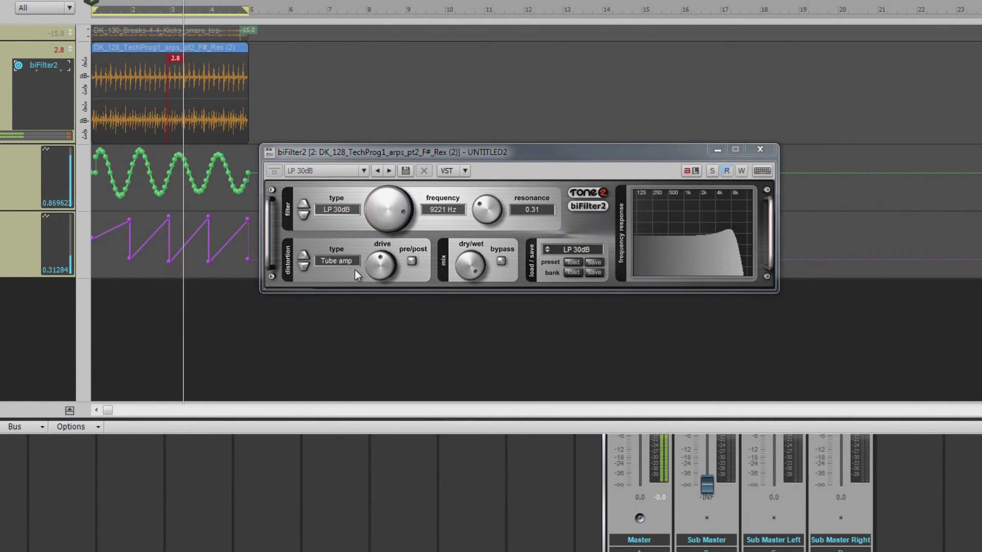
Try Transistor distortion, then settle on Waveshape distortion in biFilter2
{"action": "left_click", "coordinate": [321, 262]}
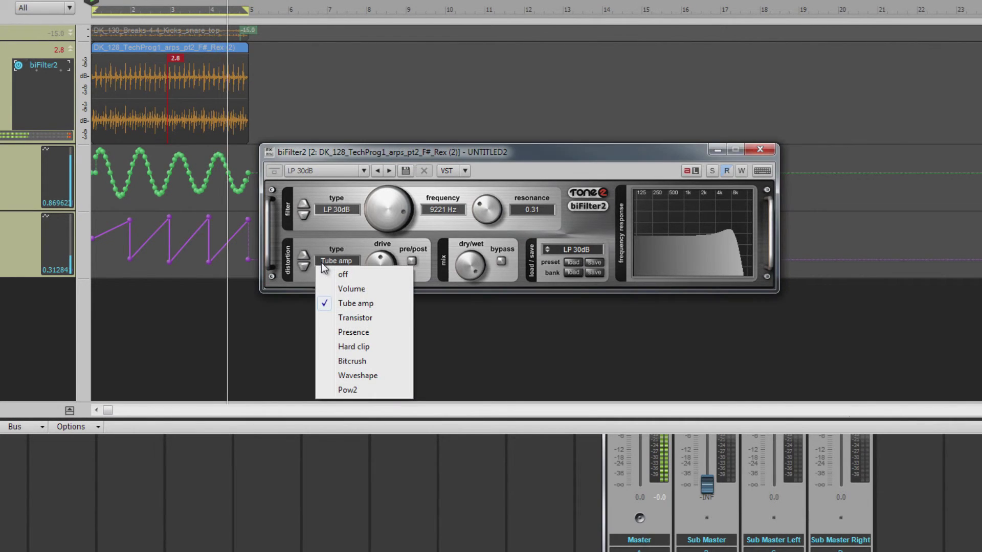
{"action": "left_click", "coordinate": [346, 319]}
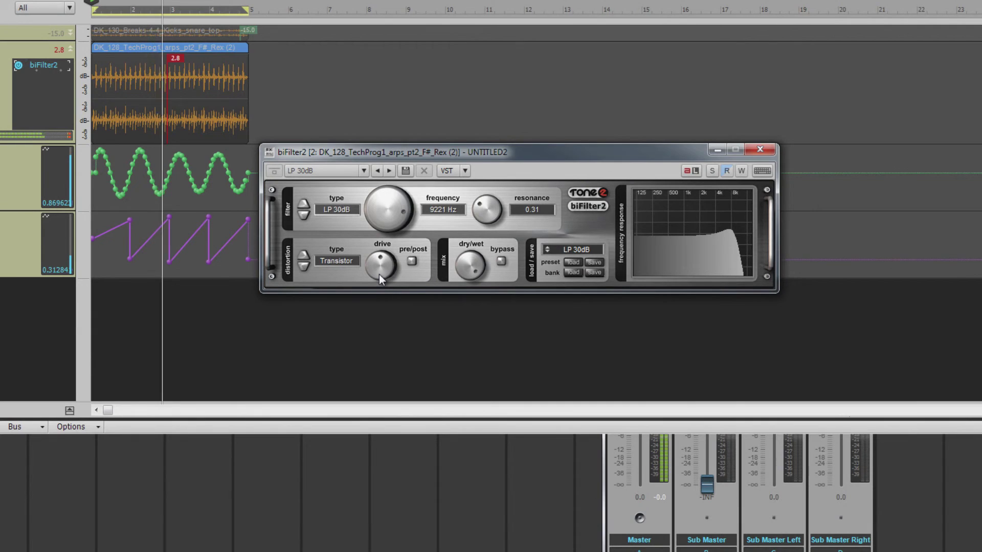
{"action": "left_click", "coordinate": [338, 262]}
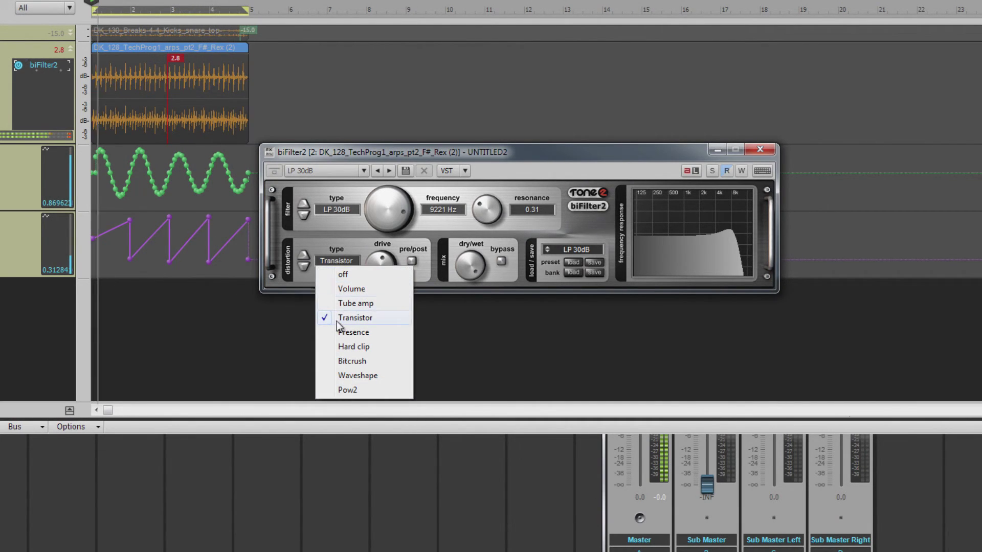
{"action": "left_click", "coordinate": [353, 376]}
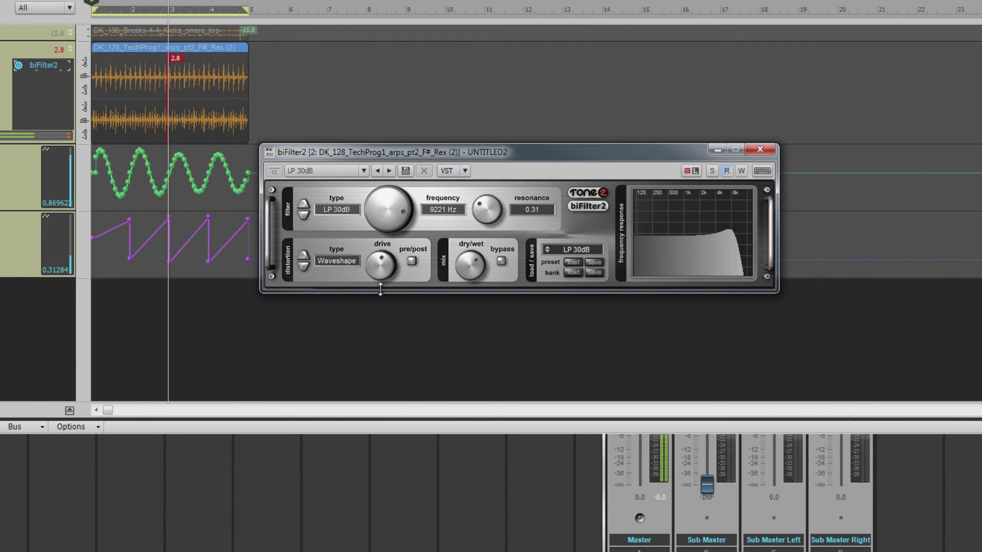
{"action": "left_click", "coordinate": [475, 271]}
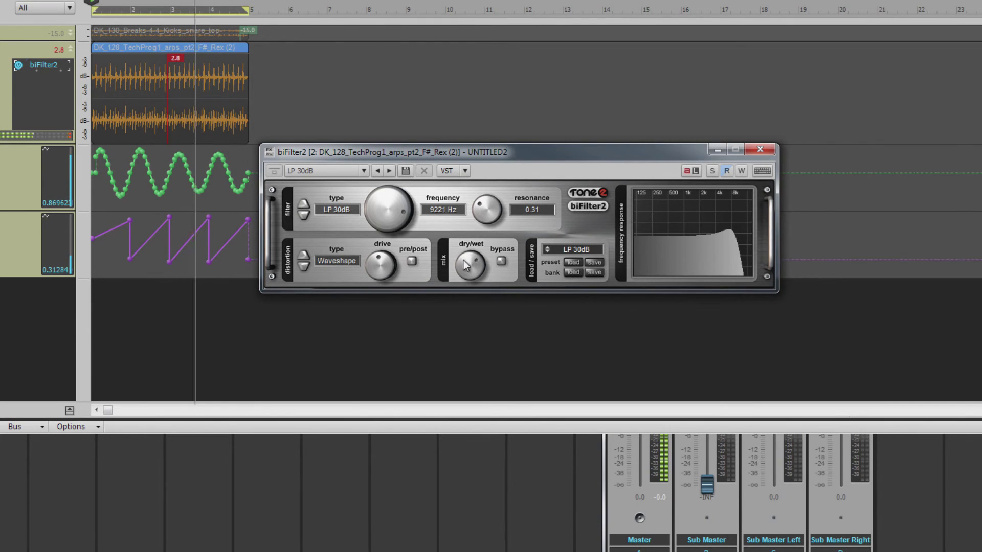
Lower the LP 30dB cutoff frequency to about 1845 Hz
{"action": "left_click_drag", "start_coordinate": [380, 199], "coordinate": [380, 232]}
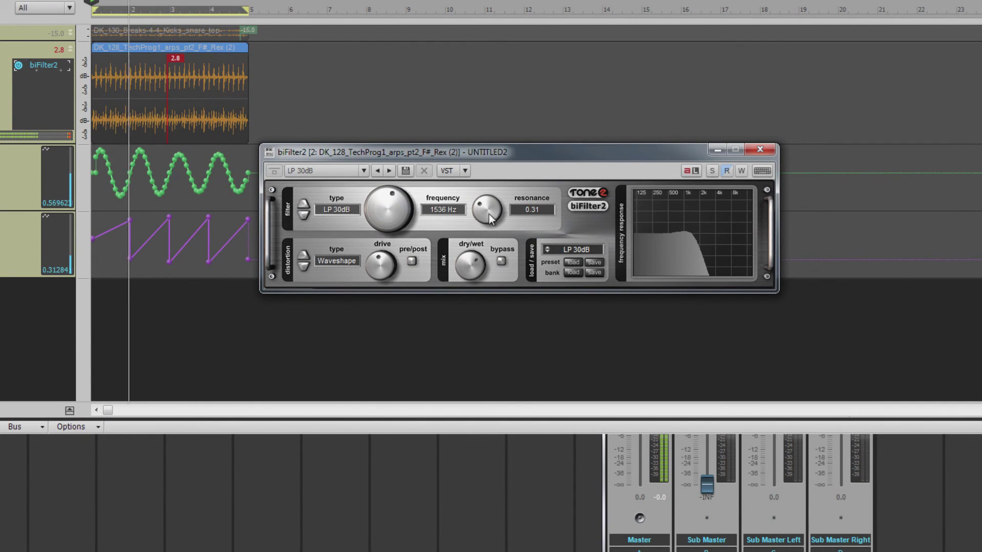